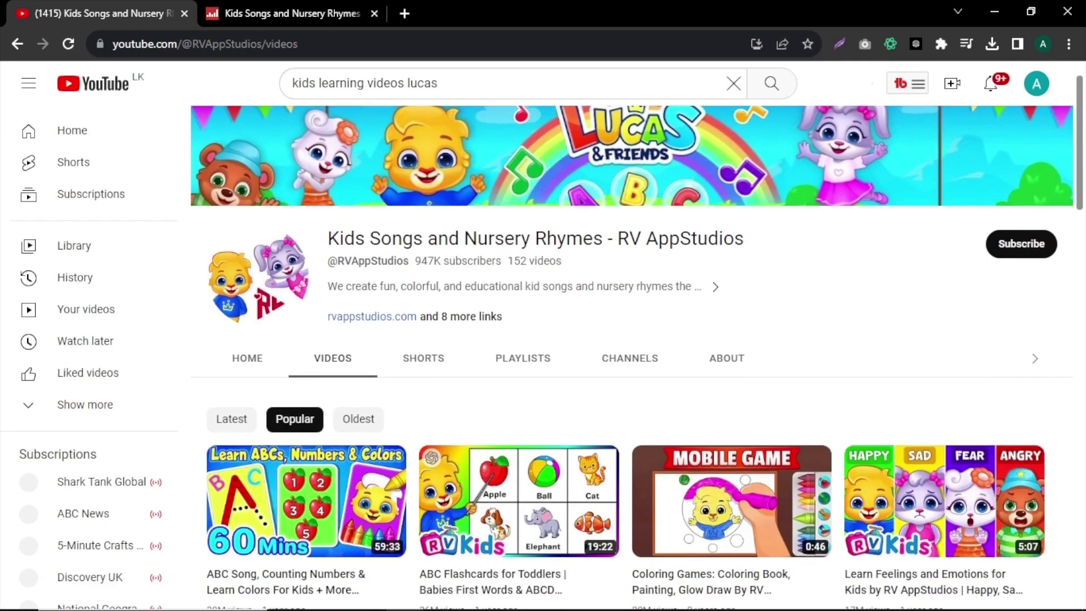
scroll(637, 342, "down", 9)
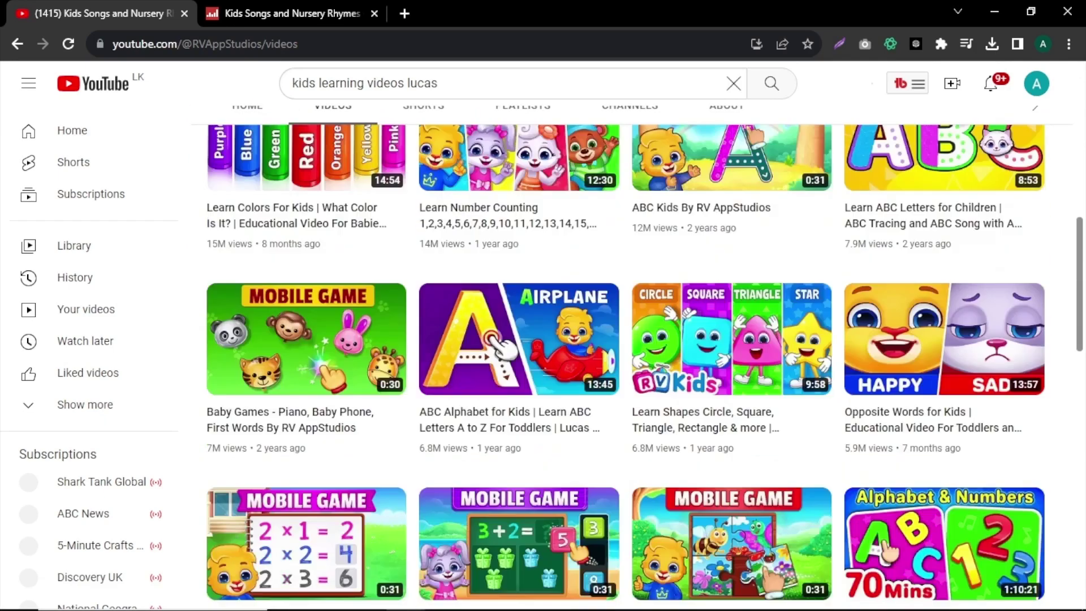
Scroll through the RV AppStudios channel's popular videos for ideas.
scroll(637, 342, "up", 4)
scroll(1078, 217, "up", 9)
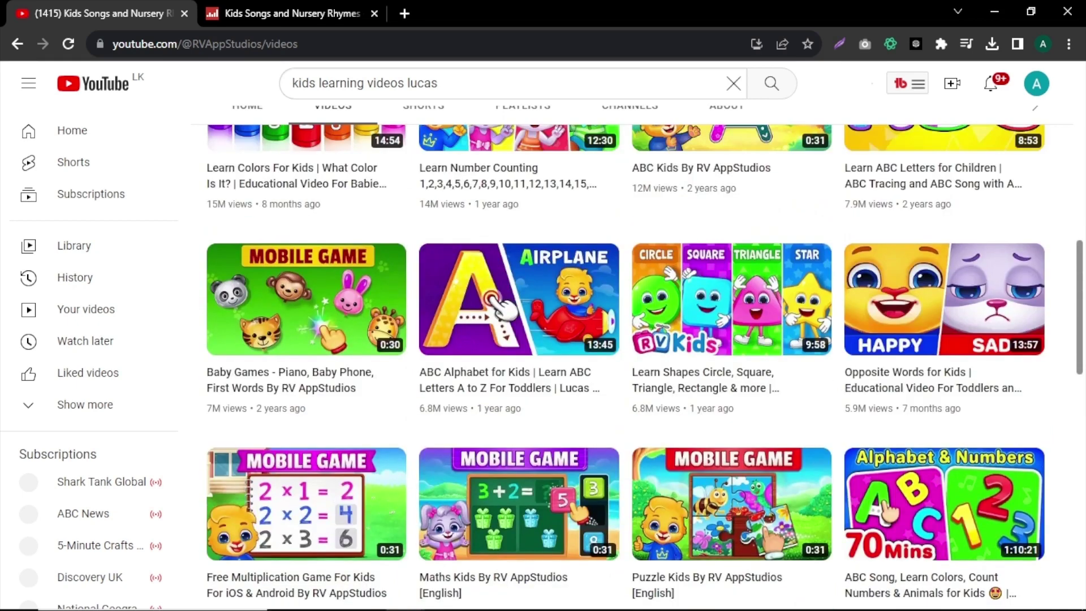
scroll(1078, 218, "up", 2)
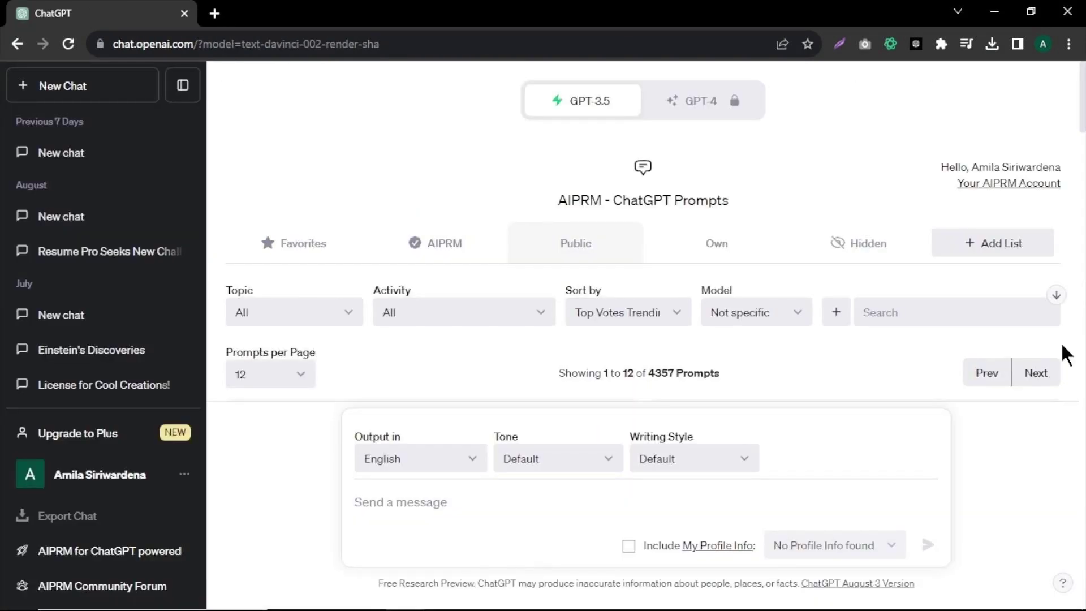
Use the YouTube Script Creator template to request a children's video script about various jungle animals.
scroll(1064, 345, "down", 8)
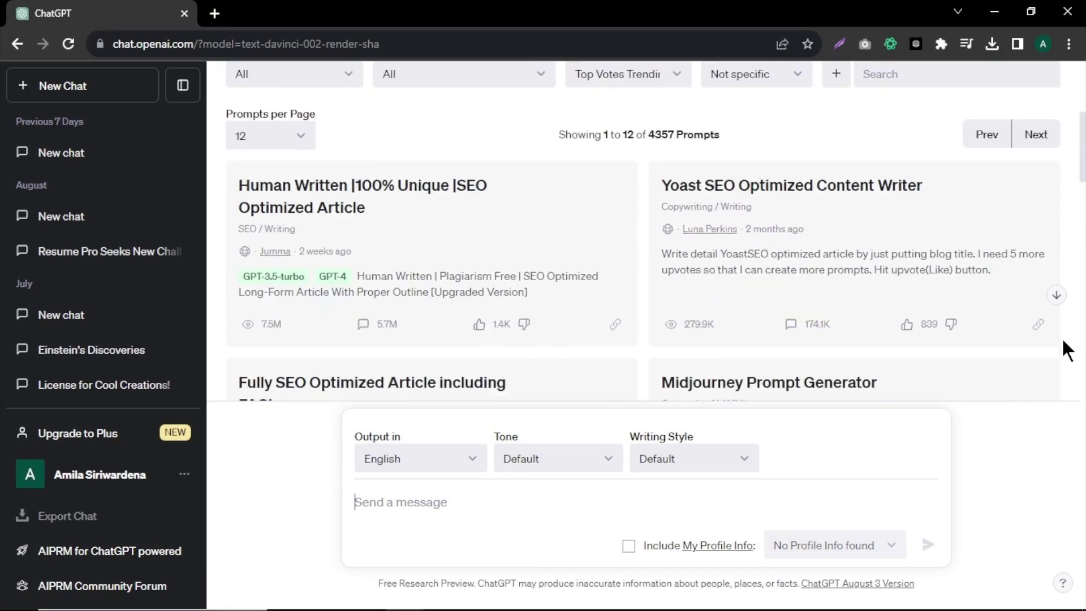
scroll(1060, 335, "down", 10)
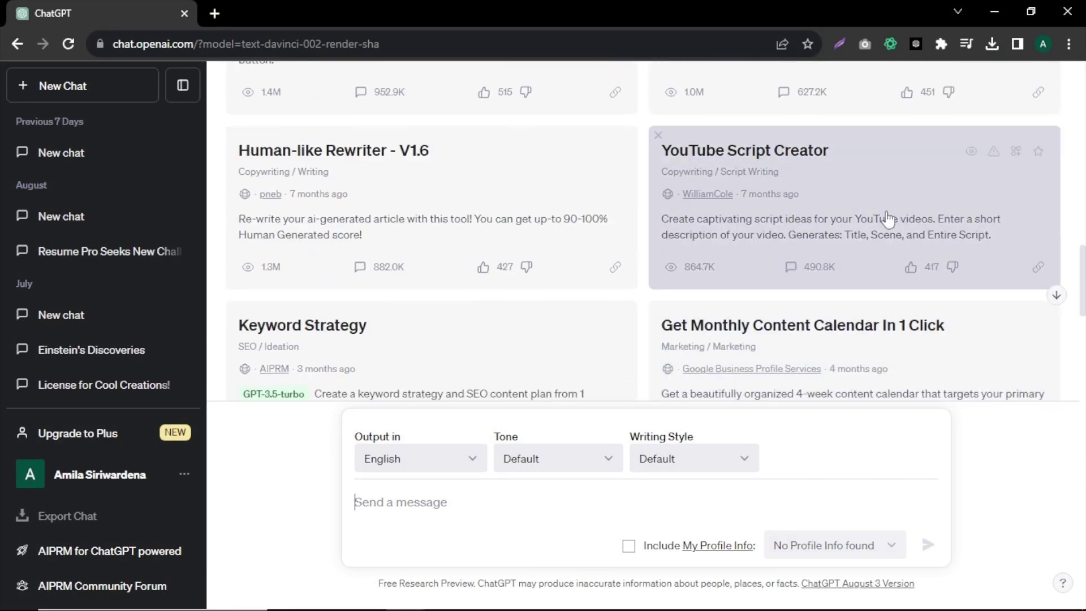
left_click(800, 184)
type("write a ")
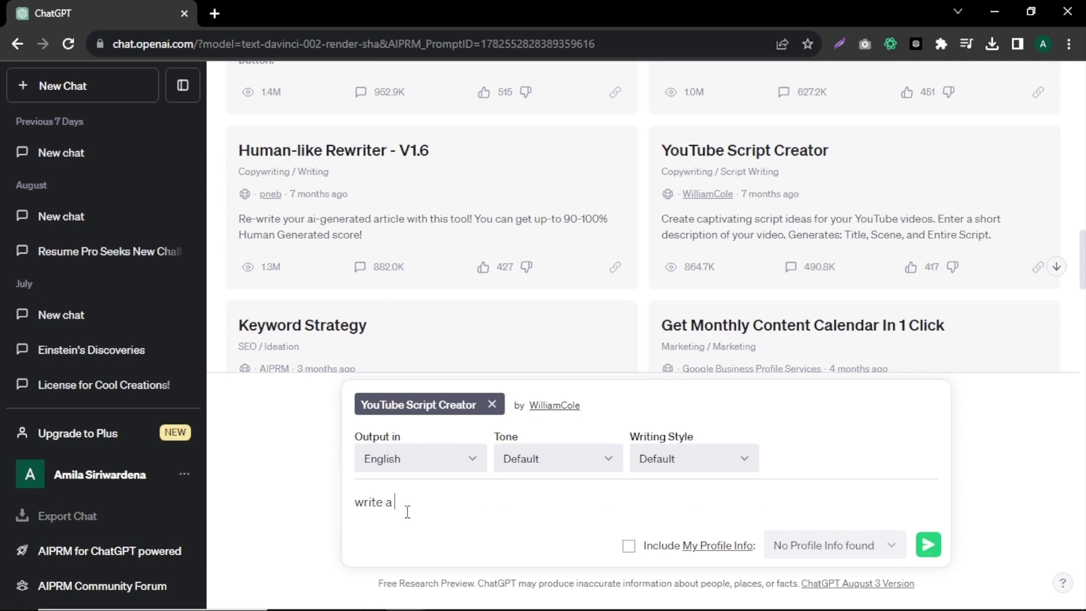
type("children video script abo")
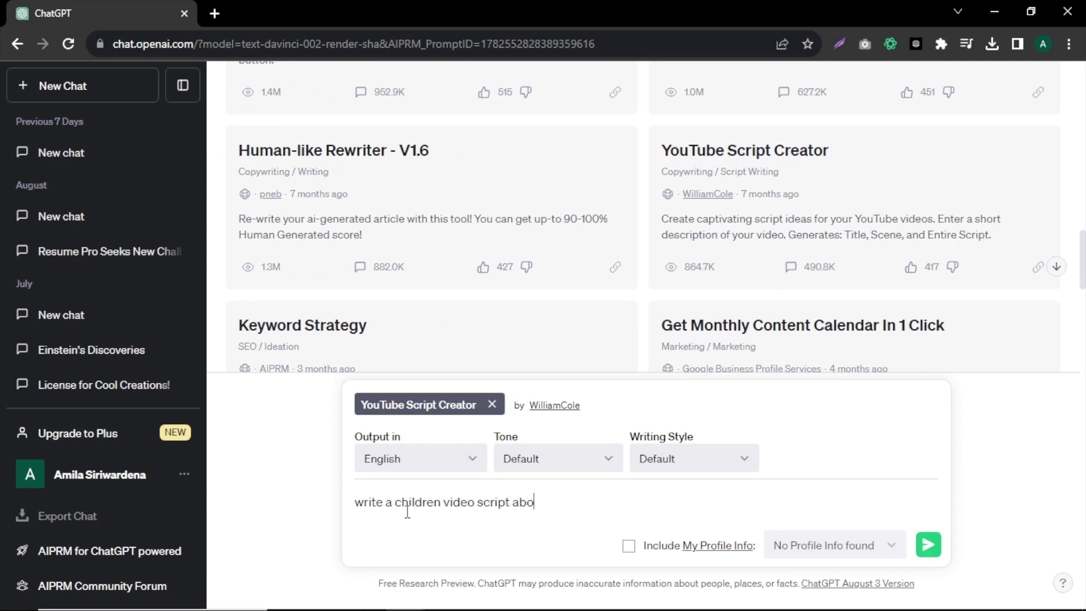
type("ut various animals in the jungle")
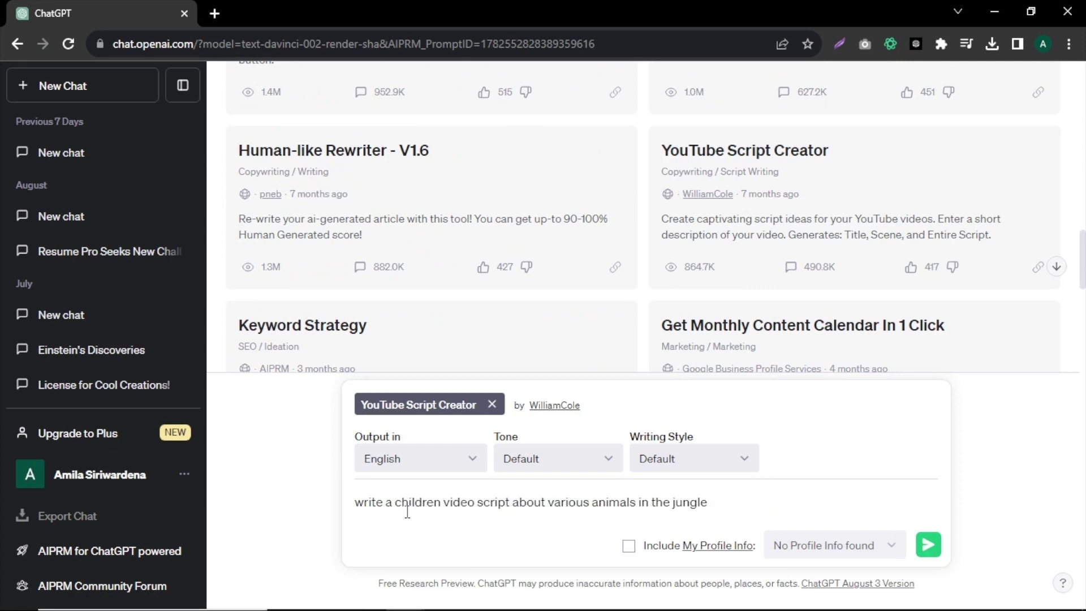
key("Return")
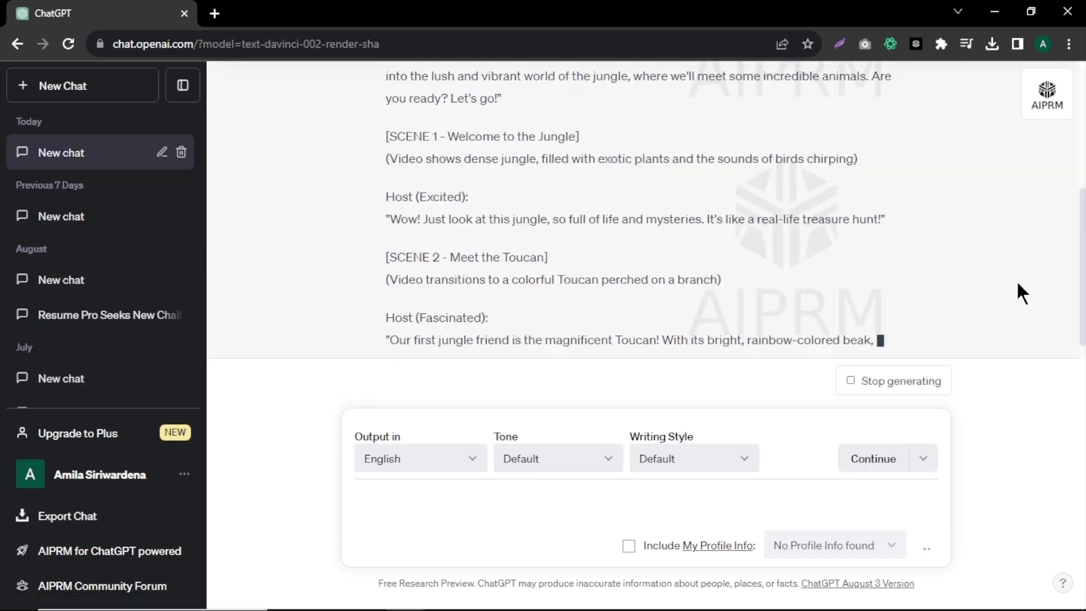
scroll(987, 263, "up", 10)
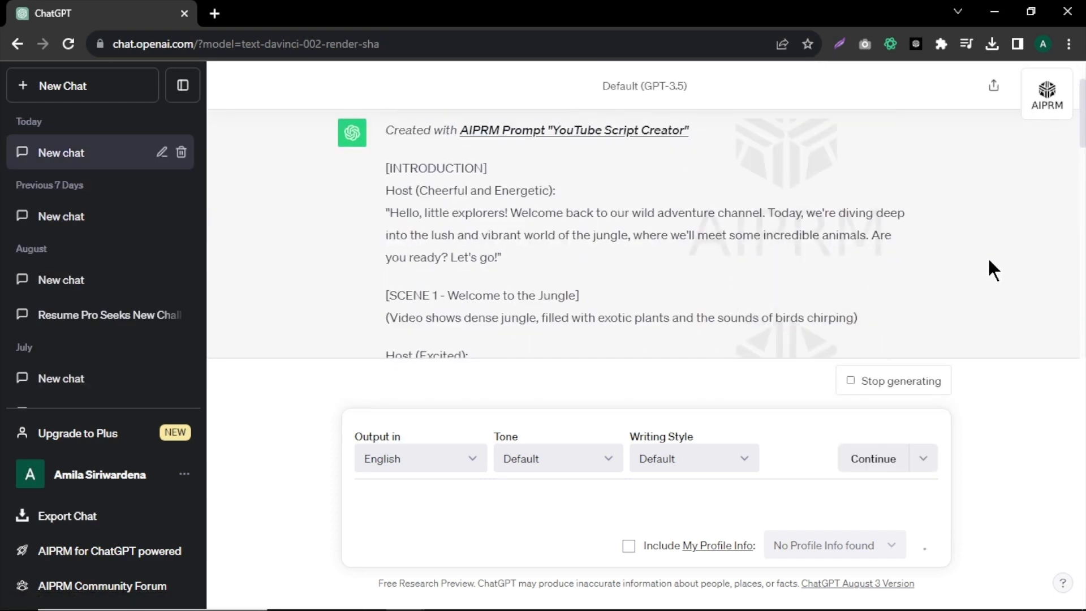
scroll(984, 242, "down", 1)
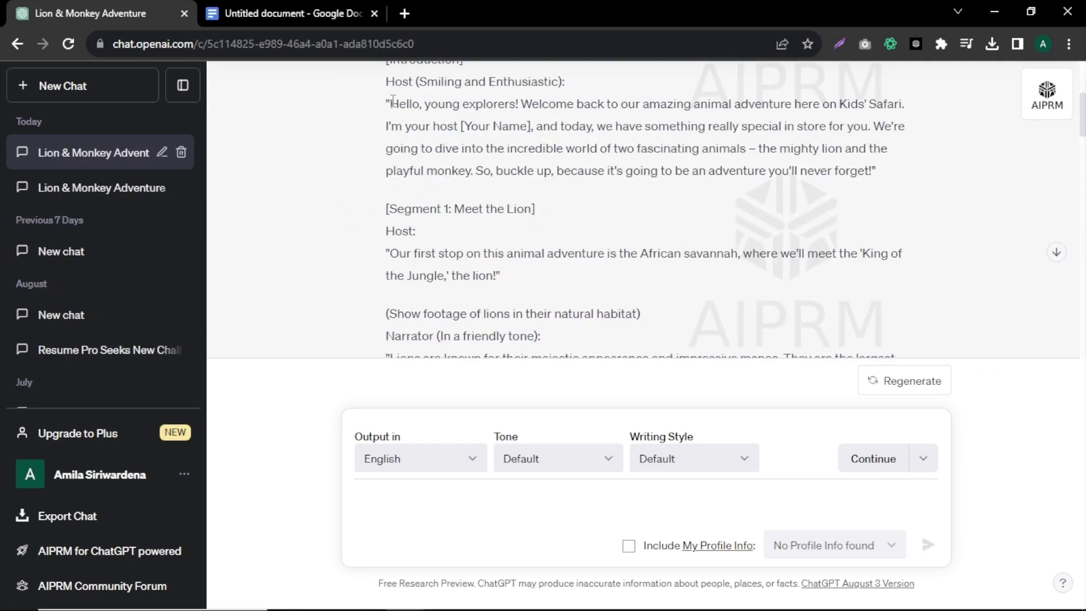
Copy the script's intro paragraph into the blank Google Docs document.
left_click_drag(388, 104, 875, 172)
right_click(820, 137)
left_click(830, 151)
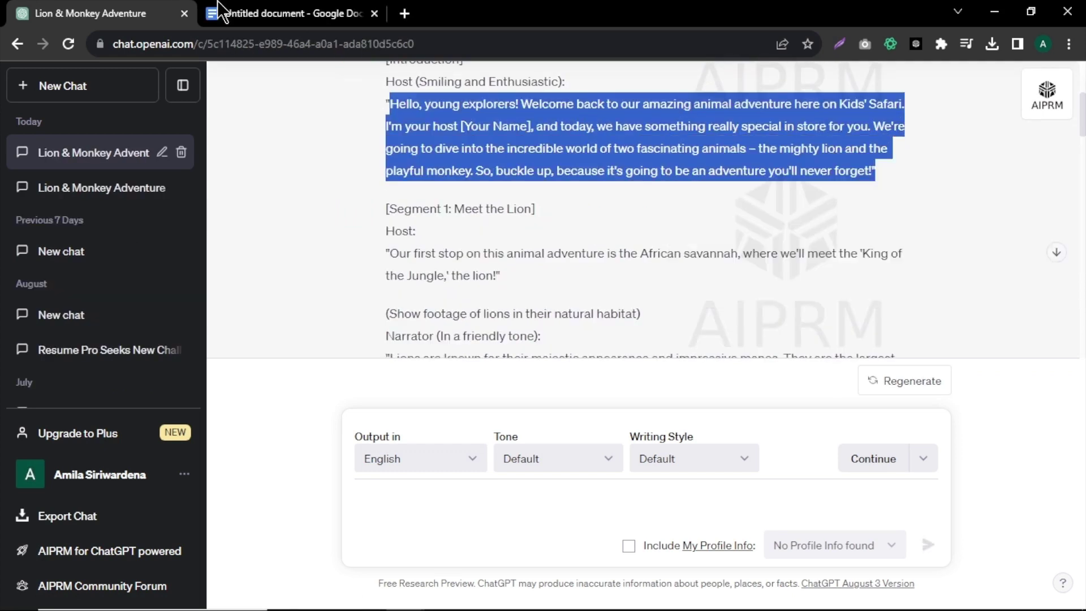
left_click(265, 13)
key("ctrl+v")
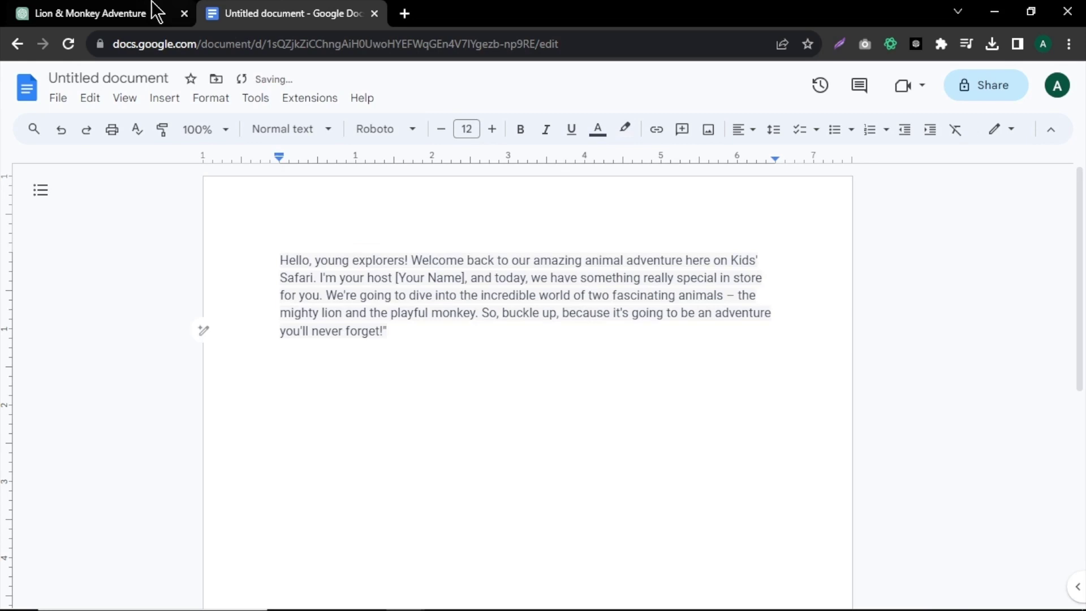
Append the script's lion sentence and lion narration paragraph to the document on new lines.
left_click(155, 11)
left_click_drag(388, 267, 485, 287)
left_click(293, 17)
key("Return")
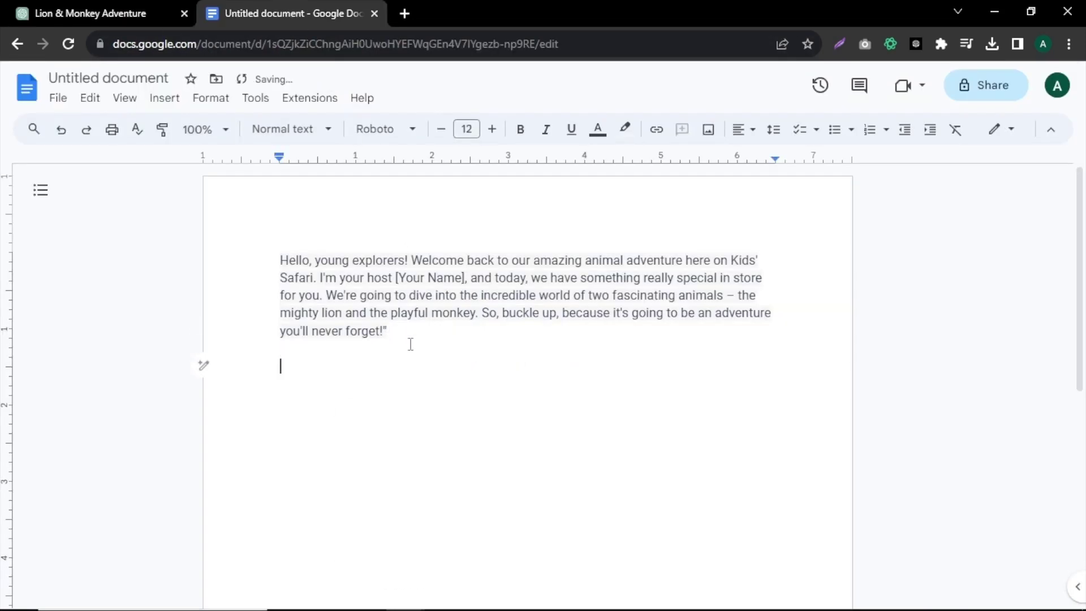
key("ctrl+v")
key("ctrl+Tab")
scroll(548, 252, "down", 1)
left_click(394, 201)
left_click_drag(394, 201, 745, 223)
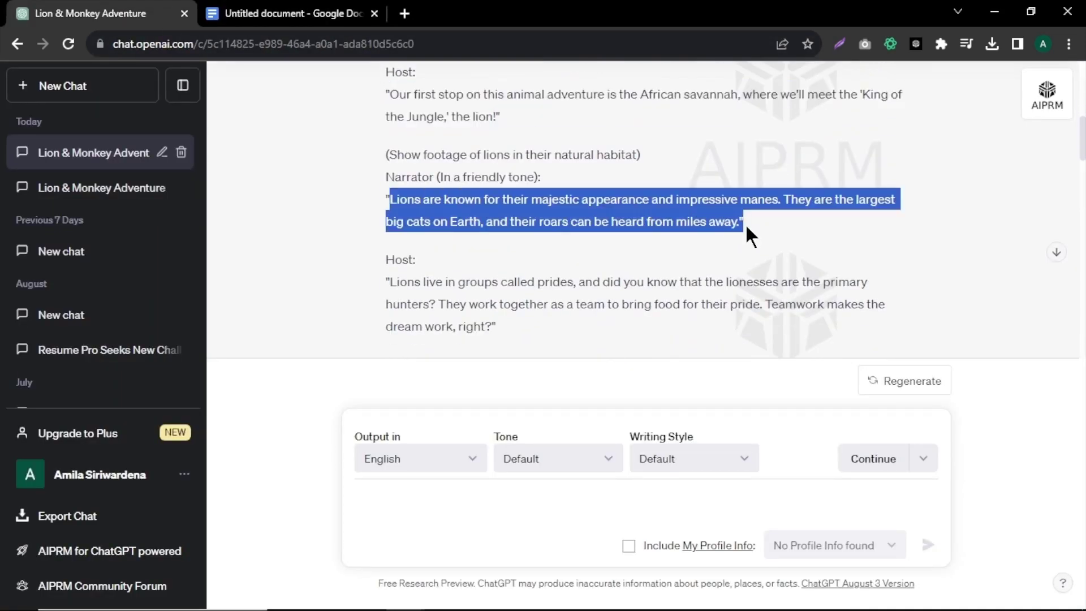
key("ctrl+c")
key("ctrl+Tab")
key("Return")
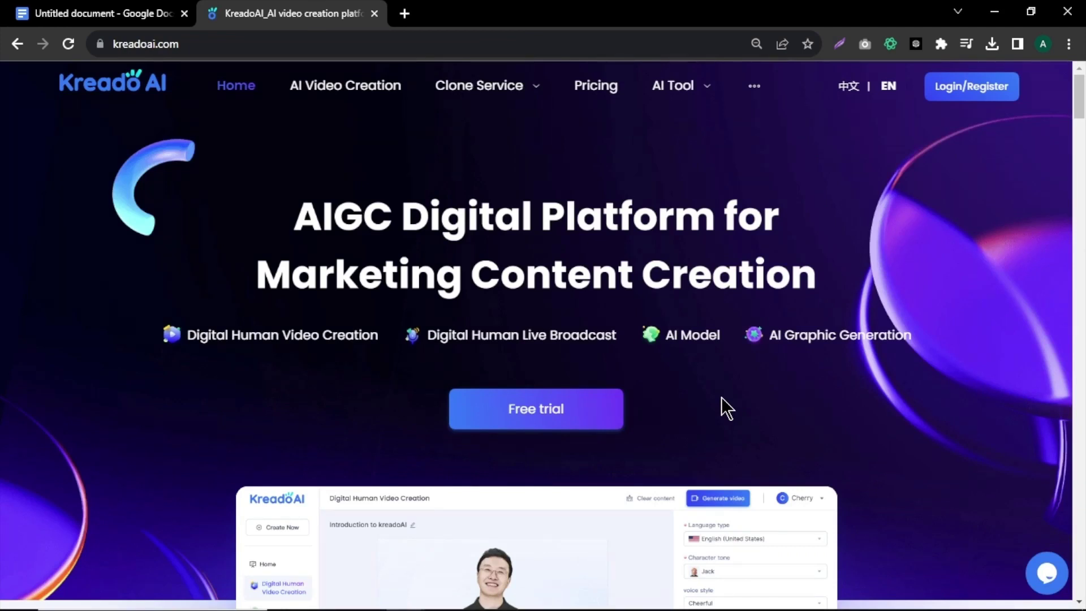
Sign in to Kreado AI through Free trial and open AI Text Dubbing.
left_click(577, 421)
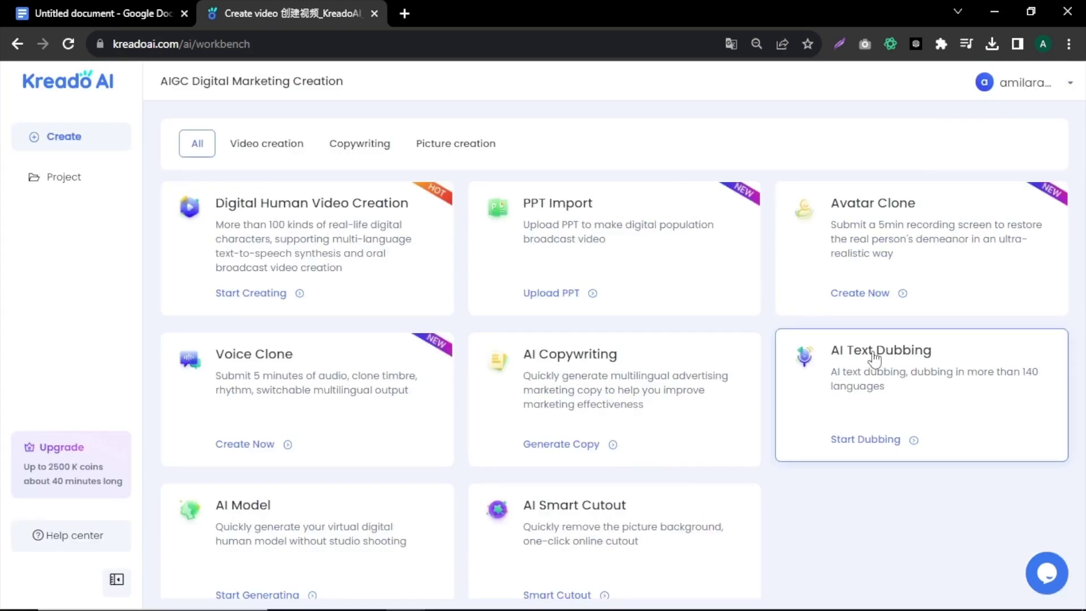
left_click(874, 358)
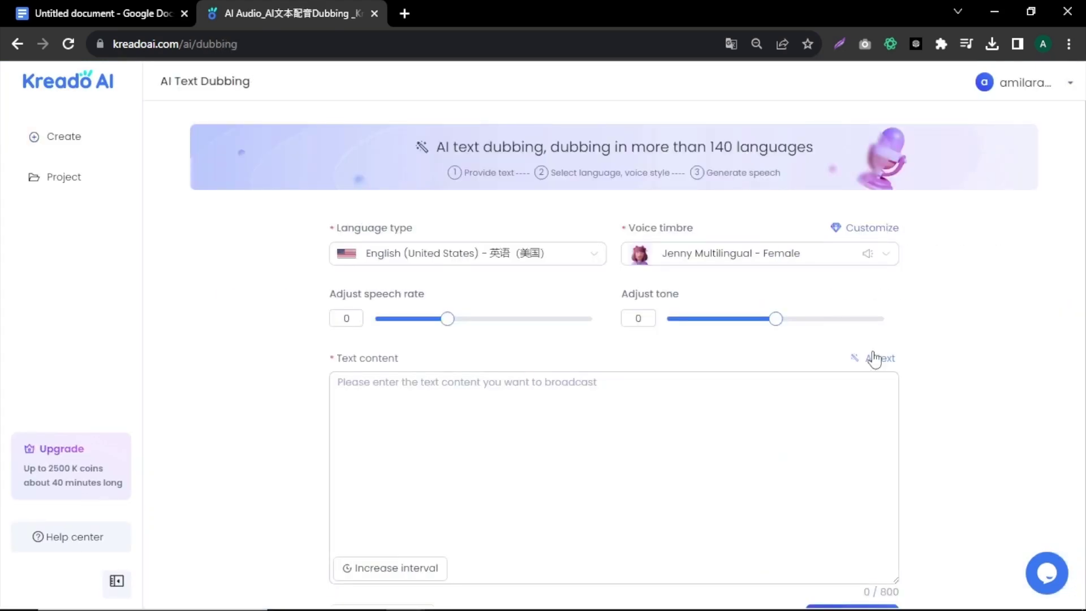
Paste the script's opening paragraph from Docs into Kreado's Text content box.
left_click(102, 13)
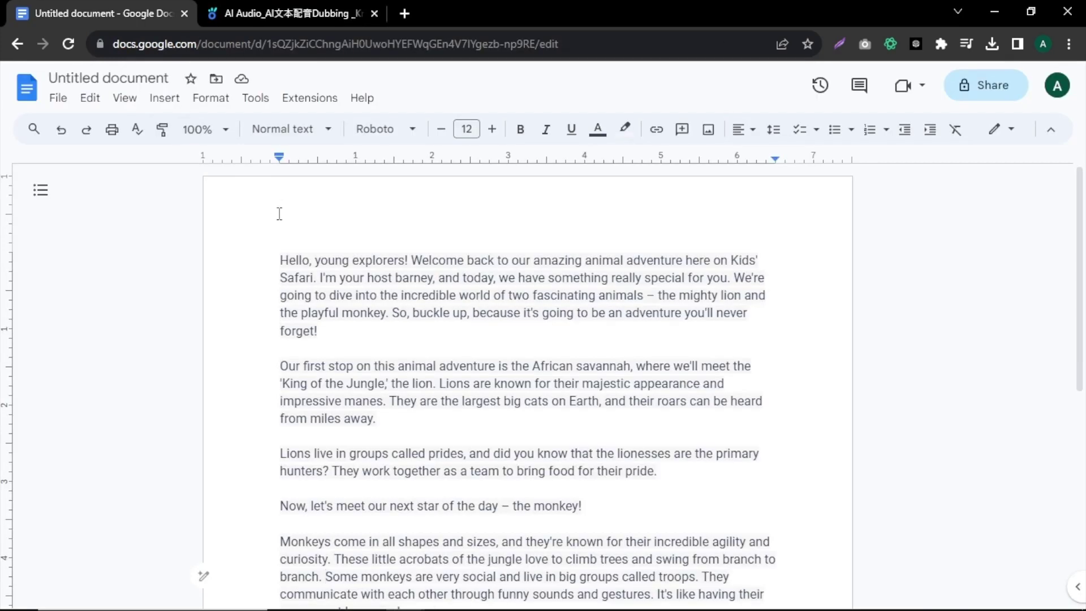
left_click_drag(280, 260, 348, 334)
right_click(349, 334)
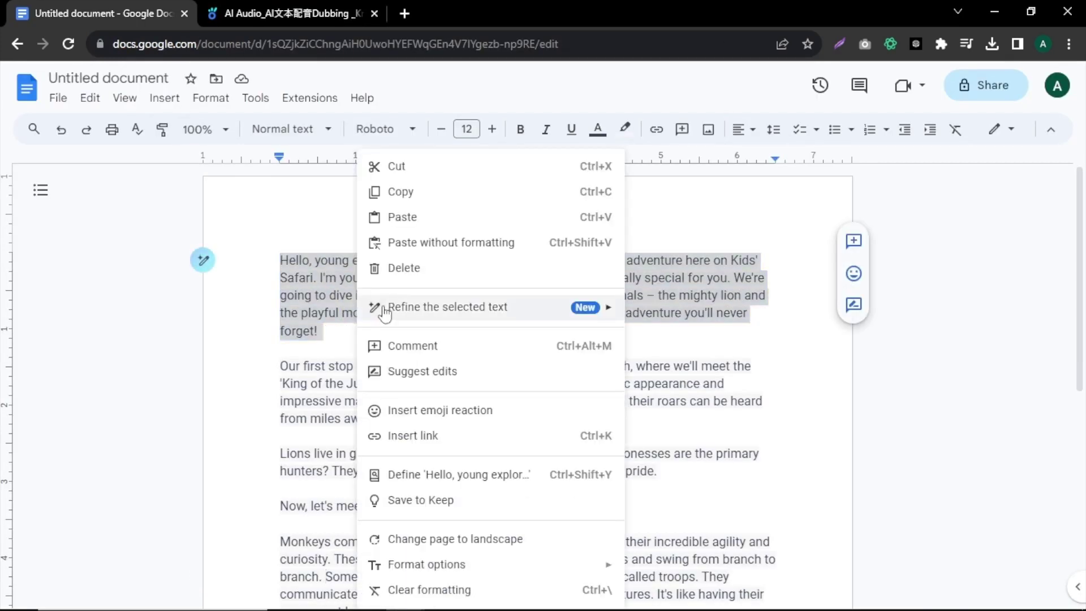
left_click(396, 192)
left_click(292, 13)
left_click(489, 439)
key("ctrl+v")
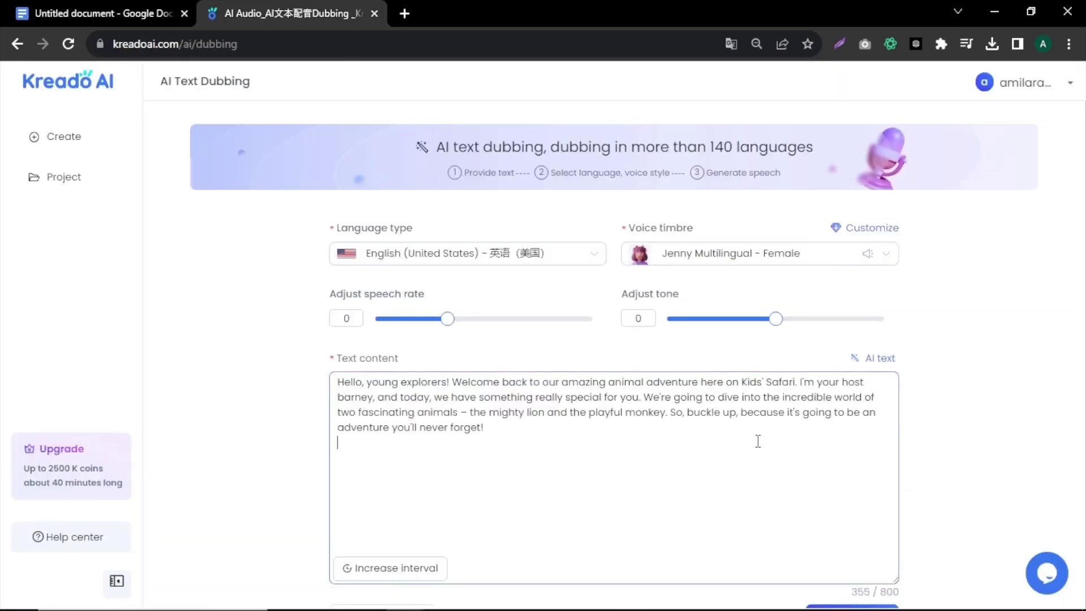
Audition the Jenny Multilingual voice and confirm to generate the 17-second intro clip.
scroll(951, 405, "down", 1)
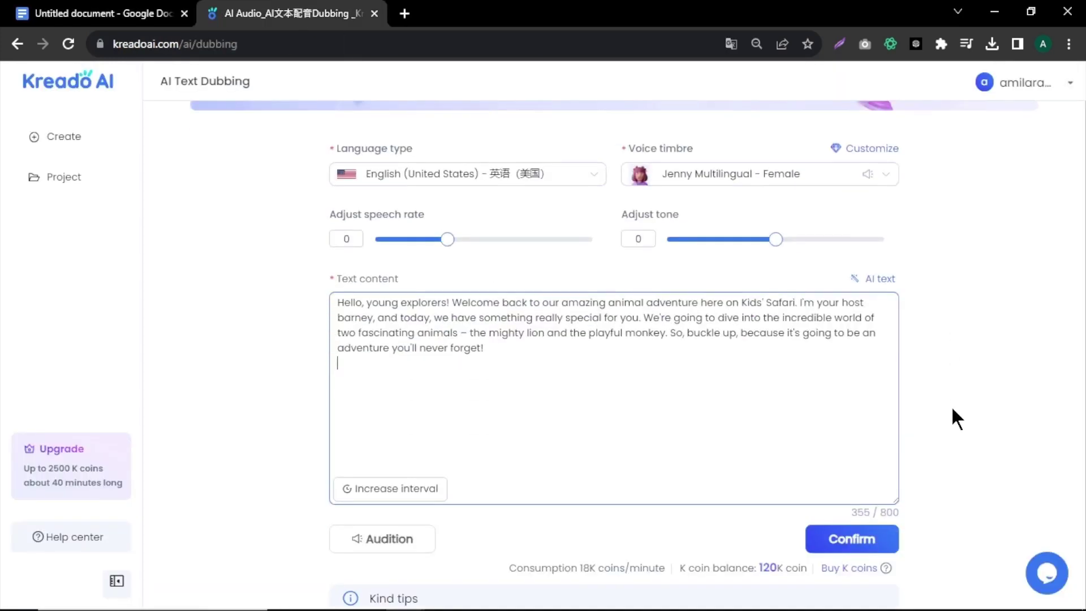
left_click(406, 545)
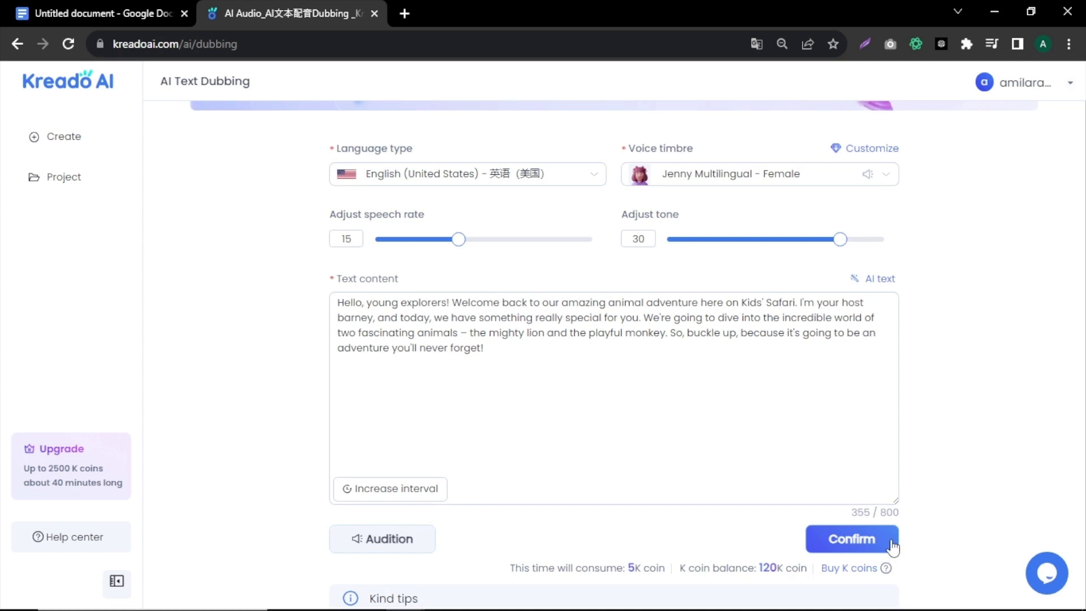
left_click(884, 540)
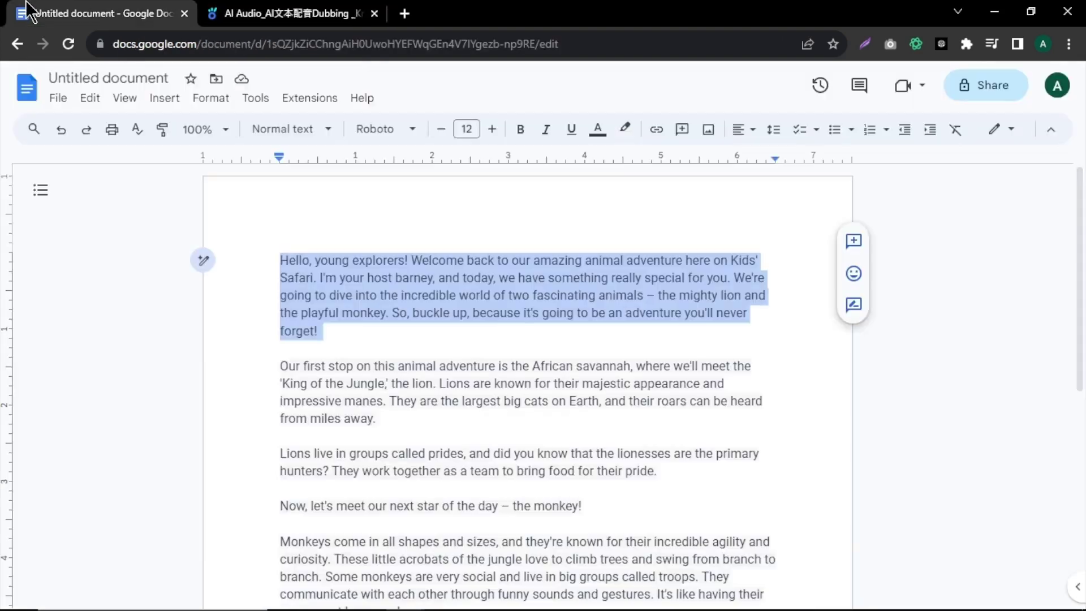
Copy the 'Our first stop…' lion paragraph from Docs into the dubbing text box (271 characters).
left_click(281, 367)
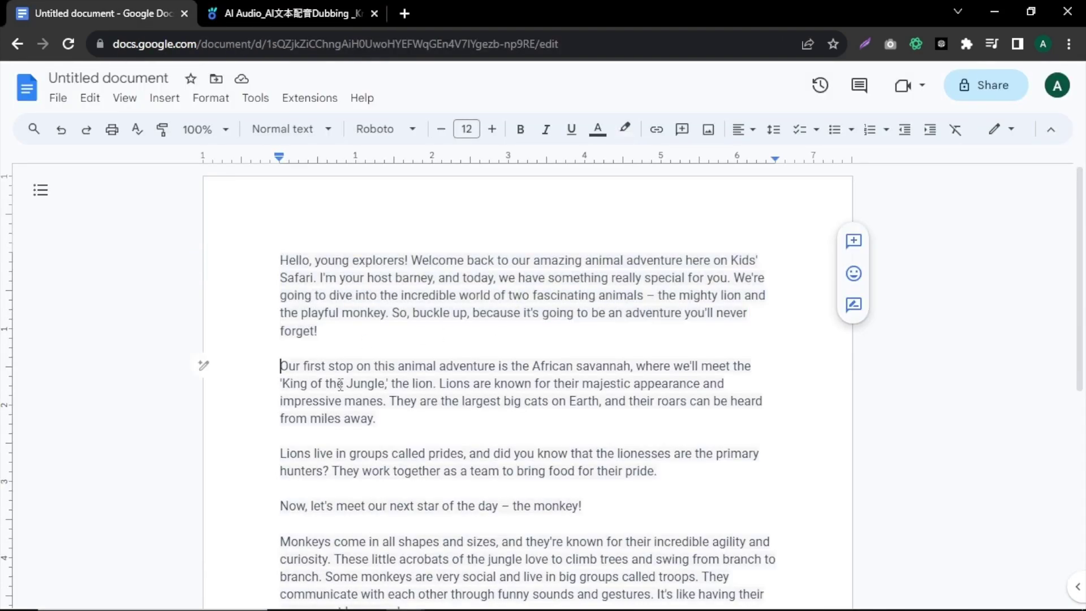
left_click(428, 419, "shift")
right_click(449, 392)
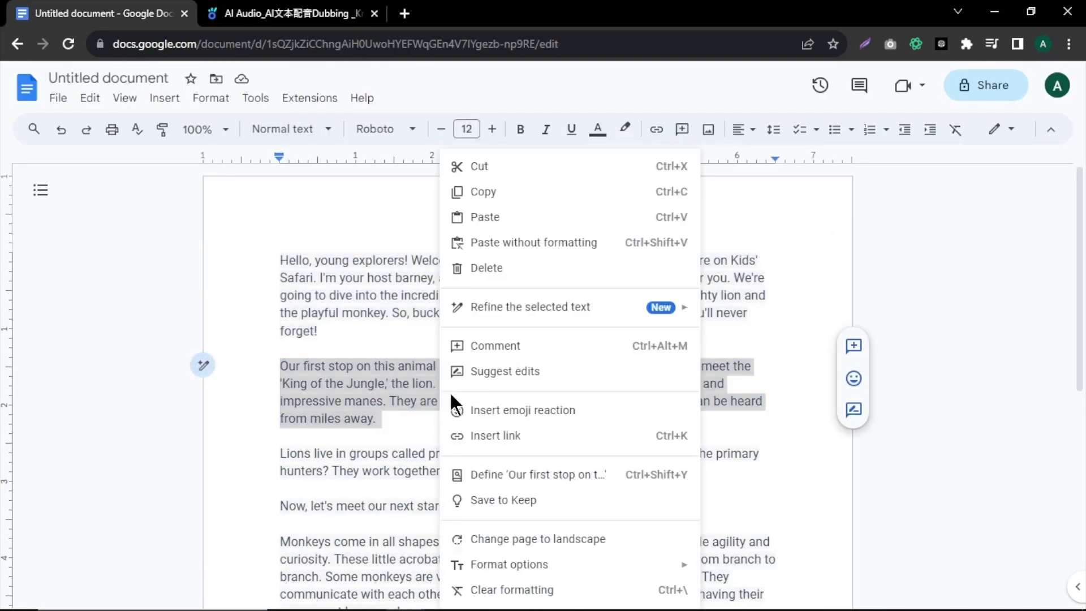
left_click(492, 191)
left_click(286, 13)
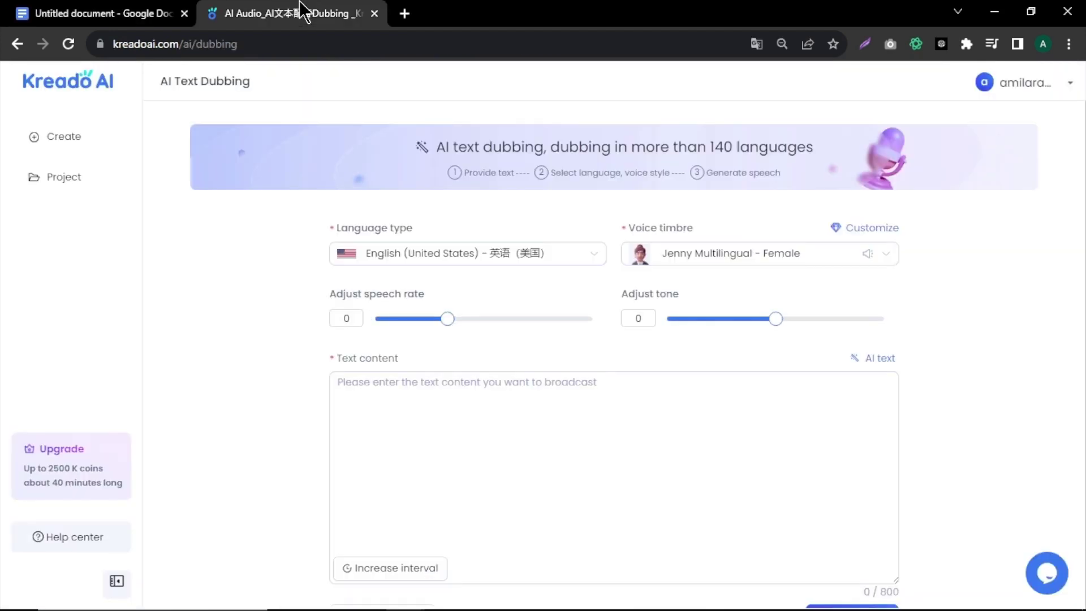
right_click(449, 420)
left_click(467, 292)
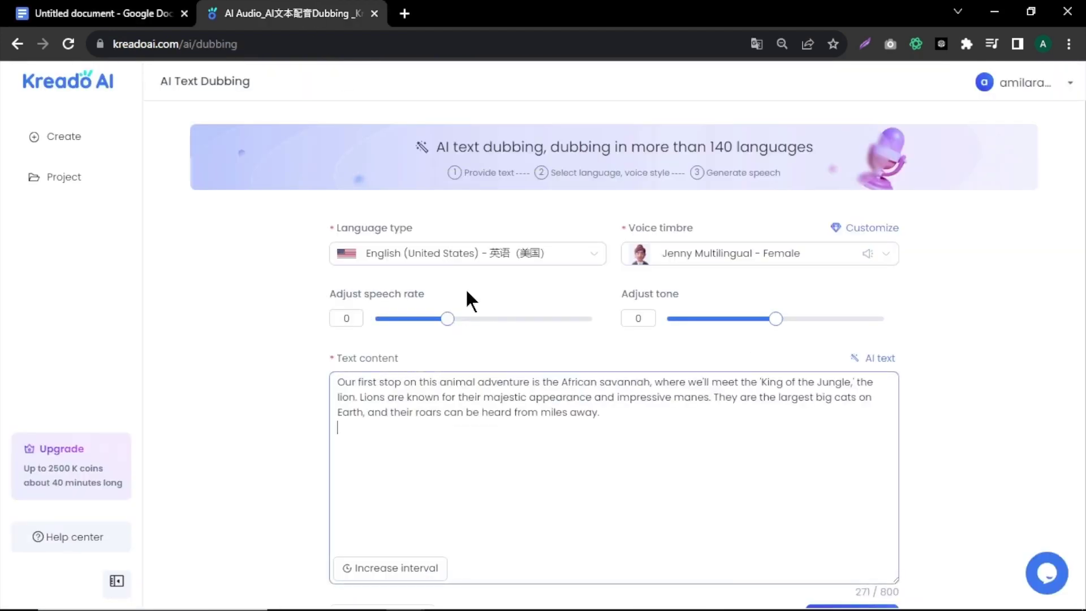
scroll(517, 462, "down", 3)
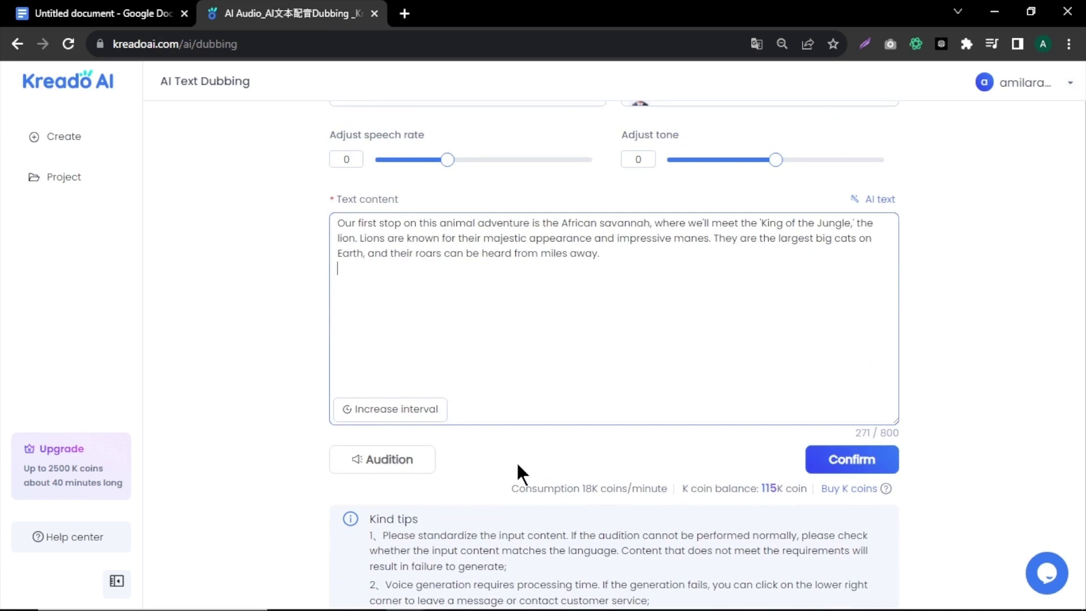
Generate the lion voice clip, then download the 19-second and 17-second audio clips.
left_click(852, 459)
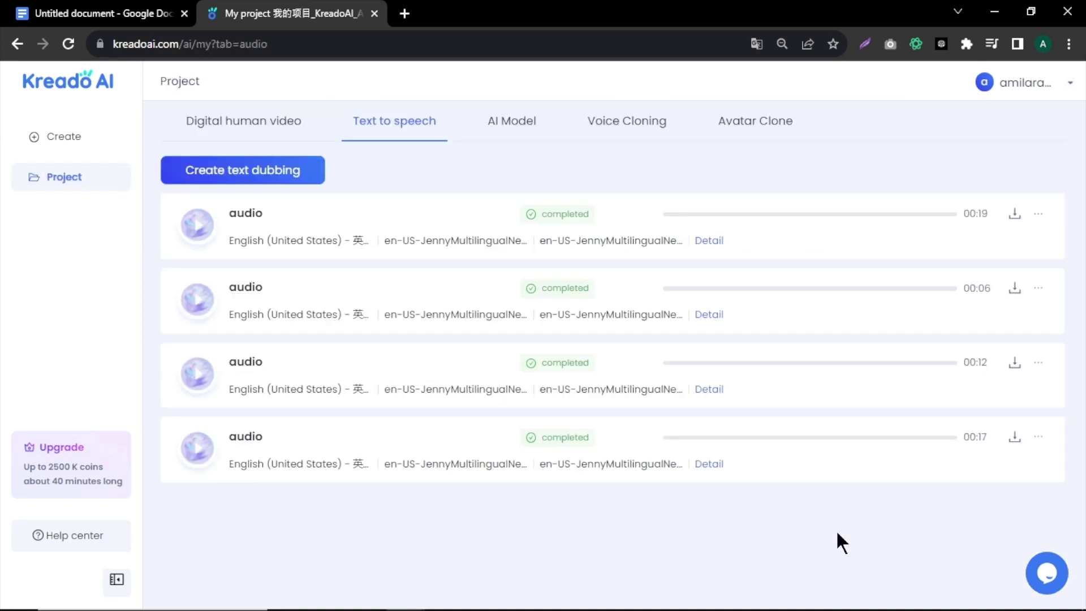
left_click(1015, 212)
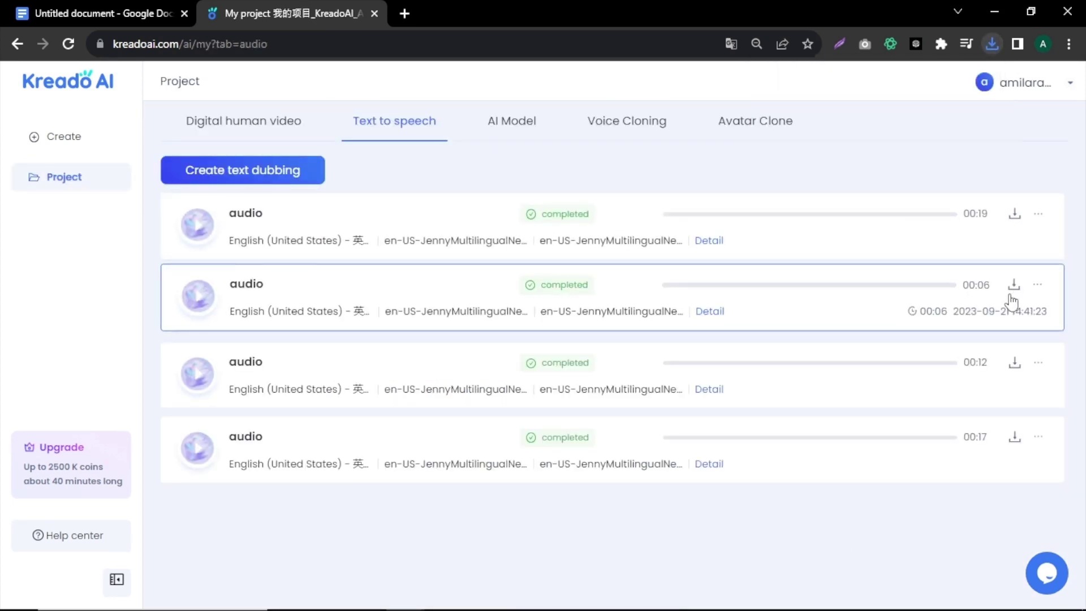
left_click(1015, 437)
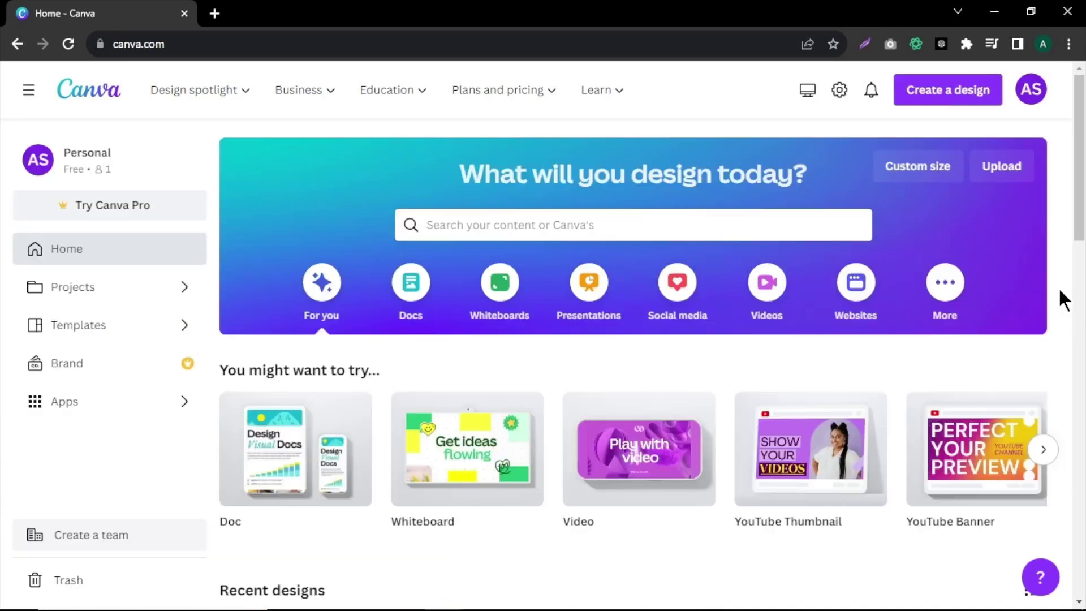
Search Canva for 'youtube video' and start a blank YouTube video design.
left_click(676, 217)
type("youtube video")
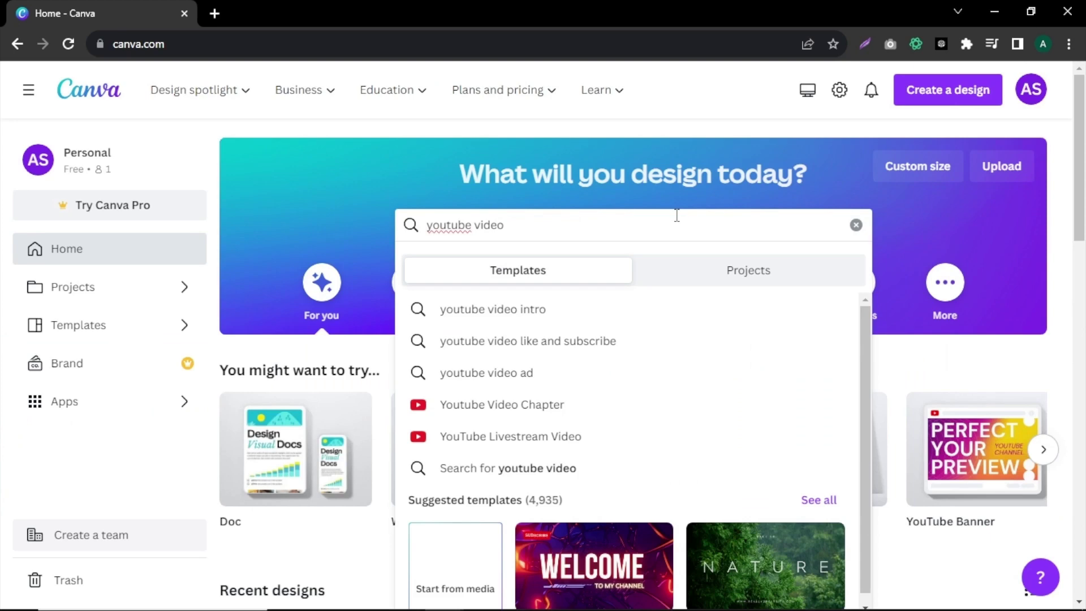
key("Return")
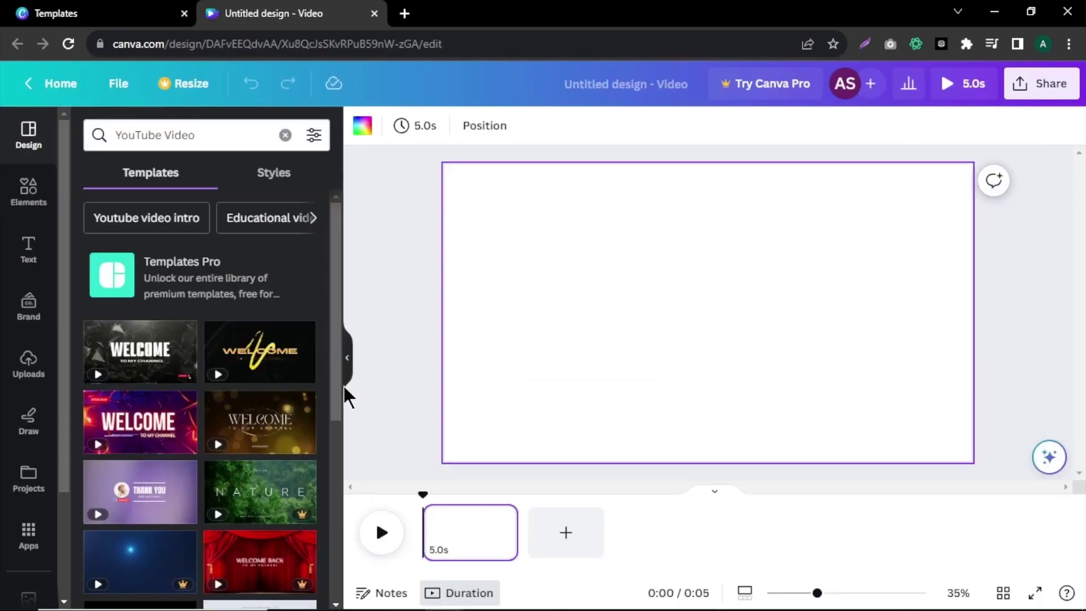
Add a 'forest background' graphic and make it fill the whole page.
left_click(35, 192)
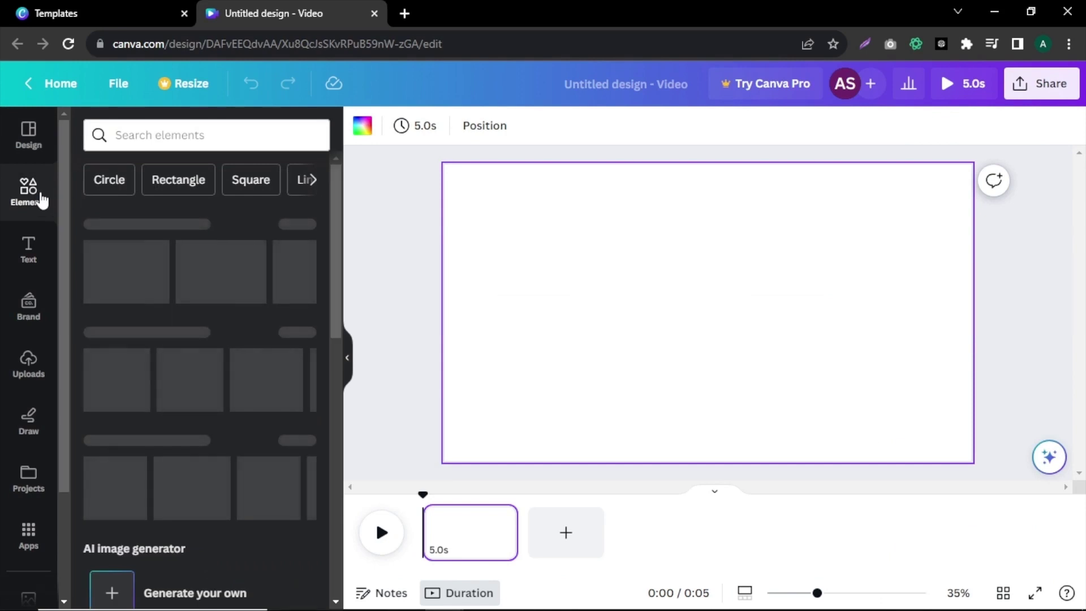
left_click(213, 135)
type("fores")
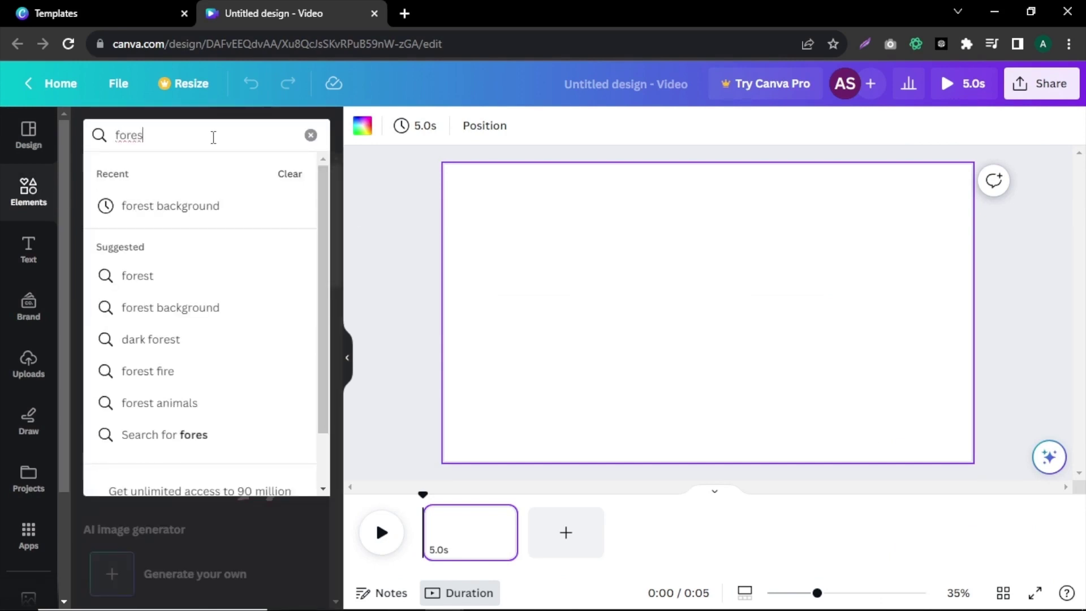
left_click(215, 207)
left_click(141, 173)
scroll(329, 289, "down", 5)
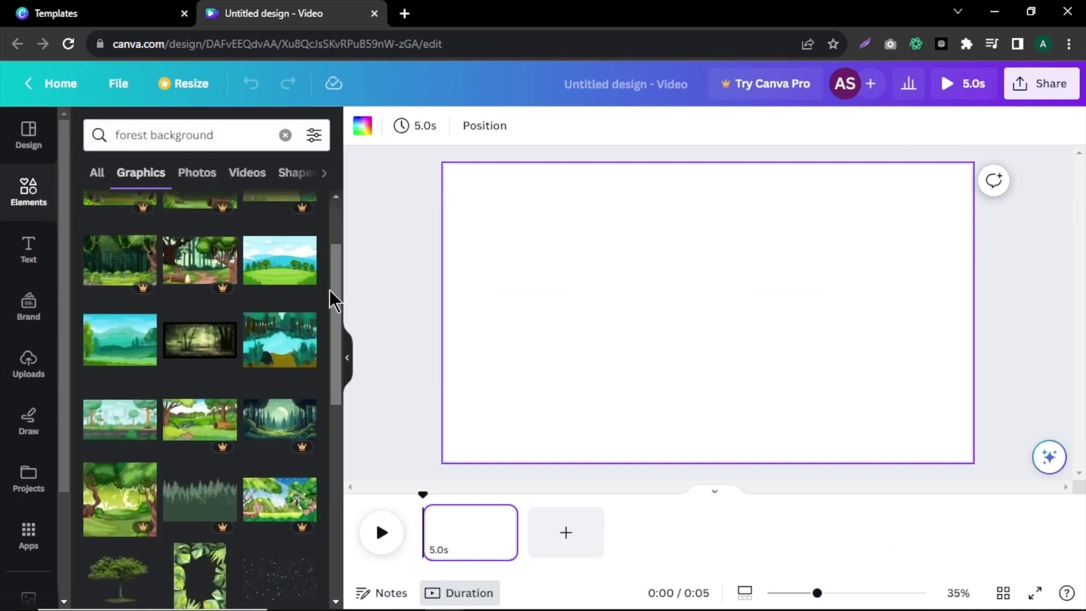
left_click_drag(280, 260, 542, 266)
left_click(366, 286)
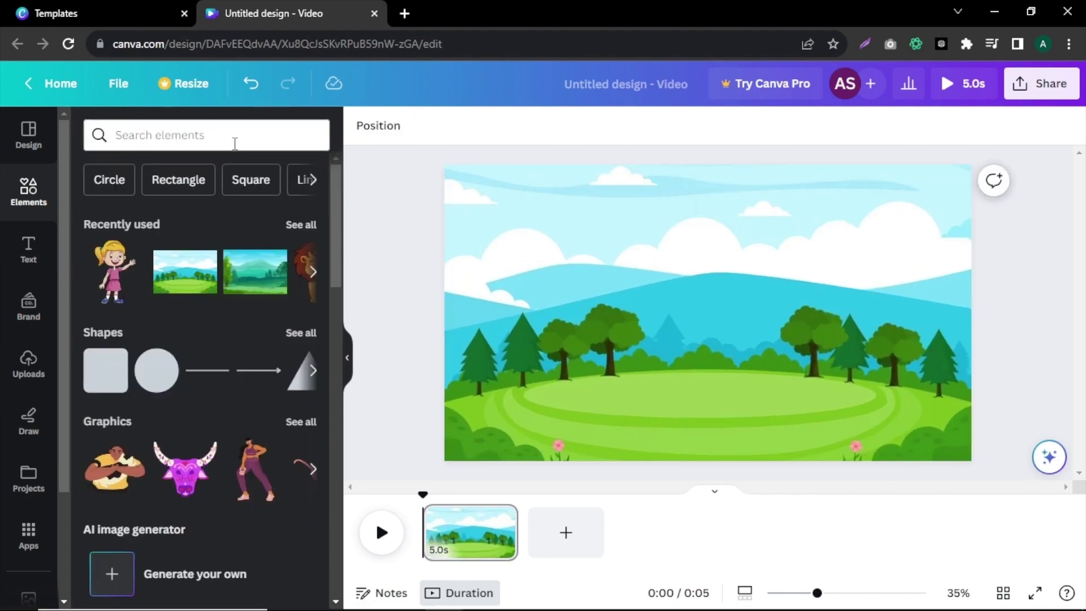
left_click(229, 134)
Add several 'animated trees' graphics and a small plant, resized and placed on the meadow.
type("animated trees")
key("Return")
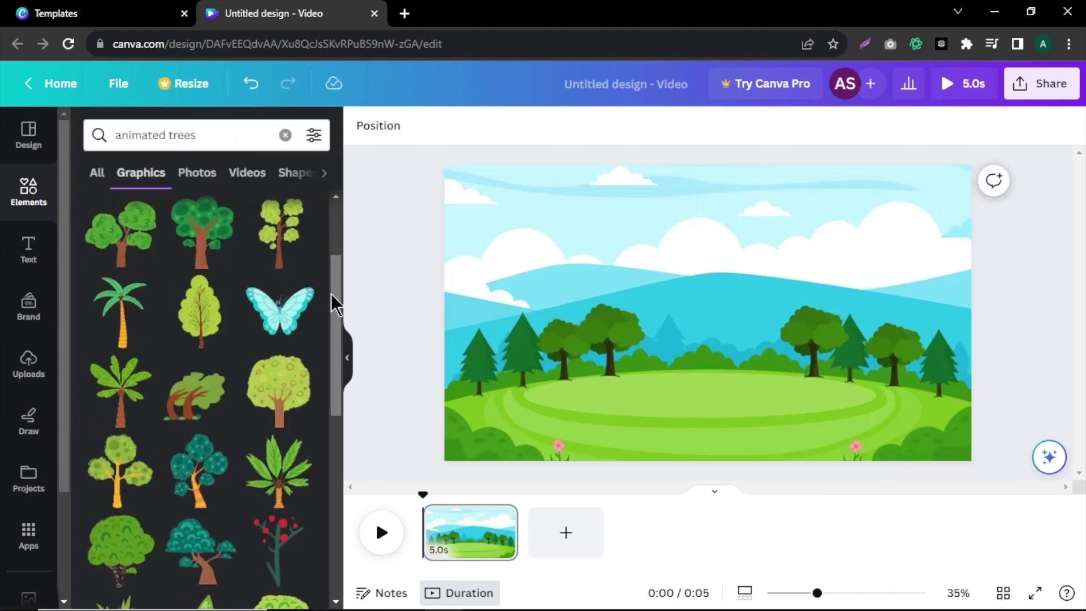
left_click_drag(277, 232, 894, 317)
left_click(271, 362)
left_click(288, 303)
left_click(145, 425)
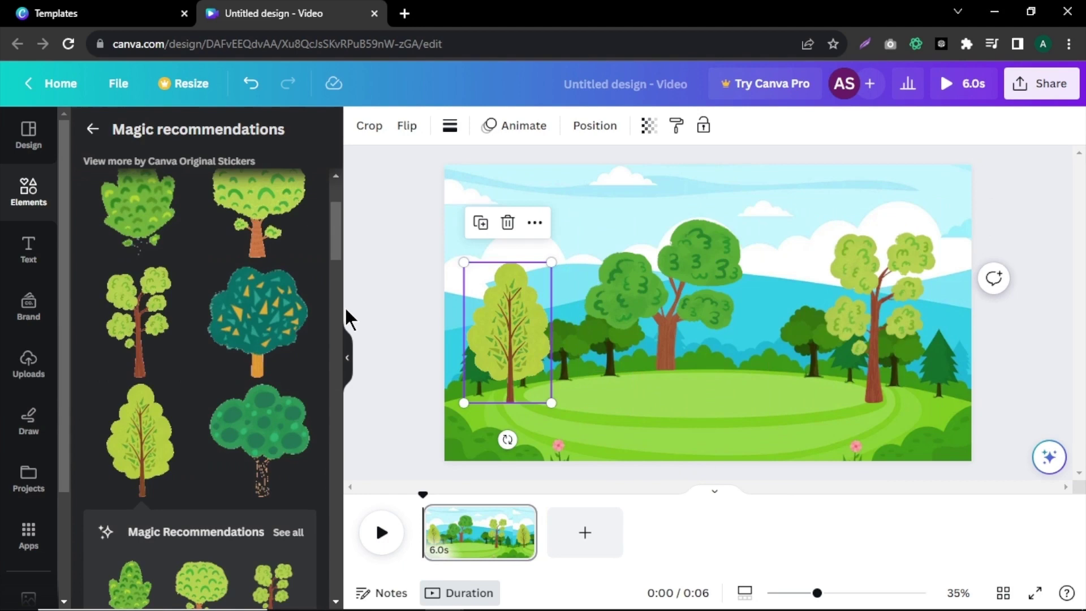
left_click_drag(336, 283, 334, 354)
left_click(277, 430)
left_click_drag(791, 195, 701, 362)
left_click_drag(673, 395, 761, 370)
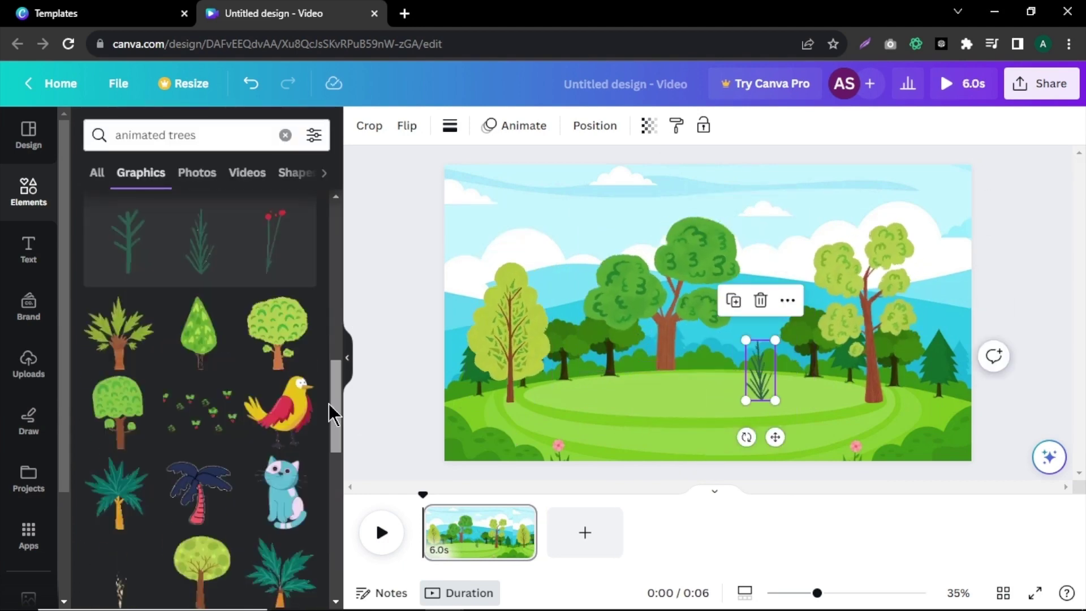
Add flower plants, a cyan butterfly, a flying crane and a peacock, sized and positioned.
triple_click(216, 134)
type("animated flower plants")
key("Return")
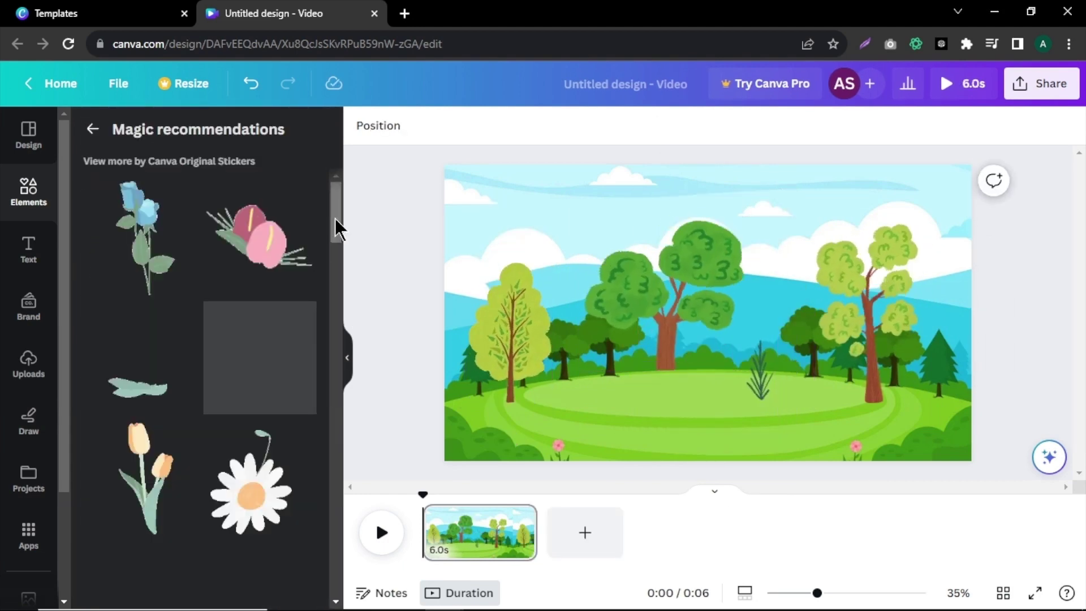
left_click_drag(338, 229, 340, 291)
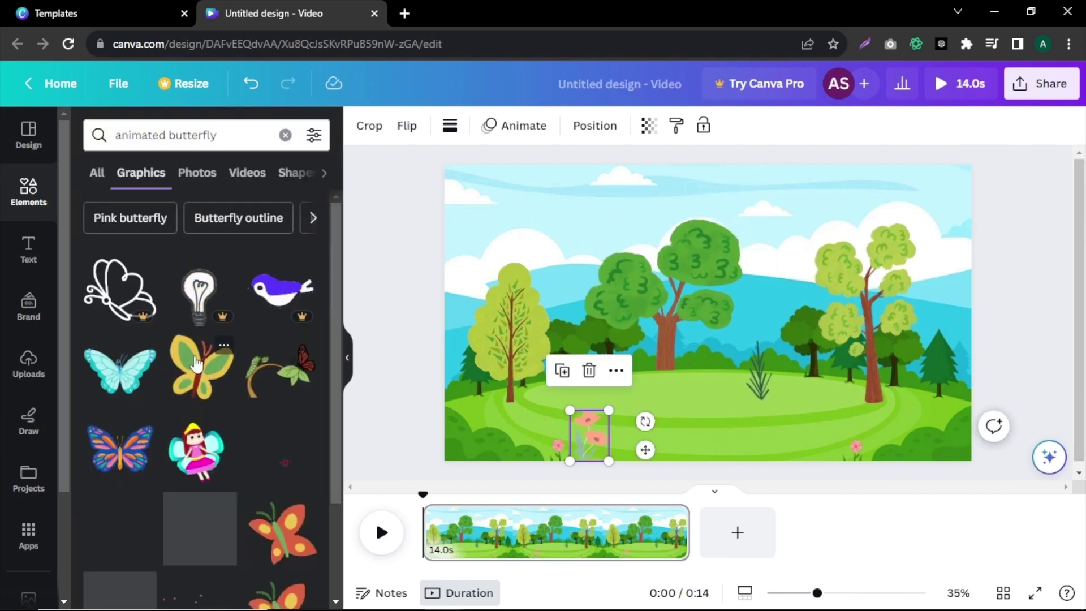
left_click(196, 363)
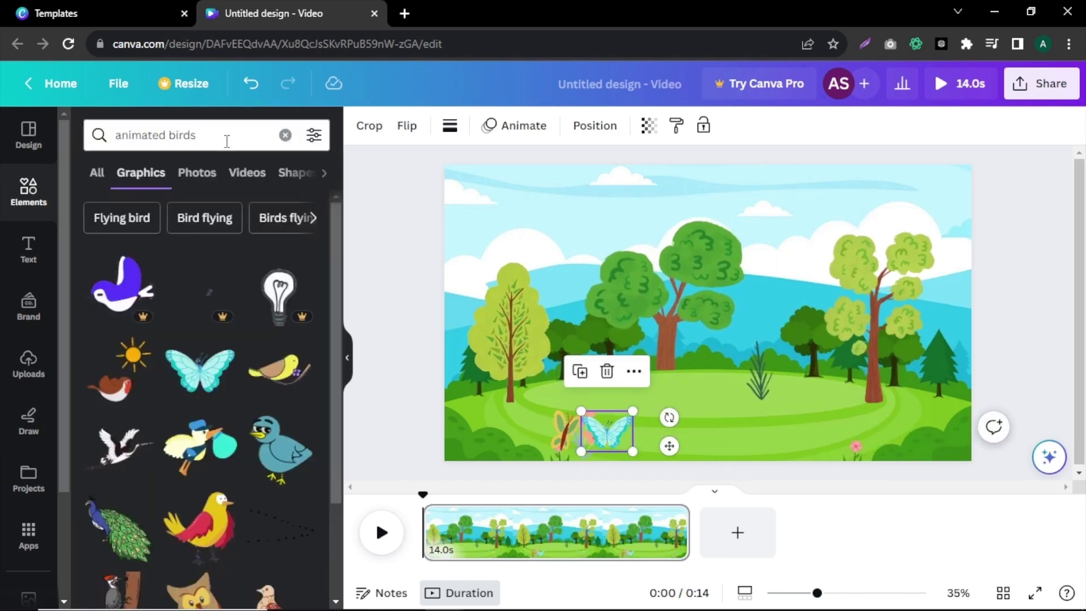
left_click(119, 444)
left_click_drag(642, 249, 574, 211)
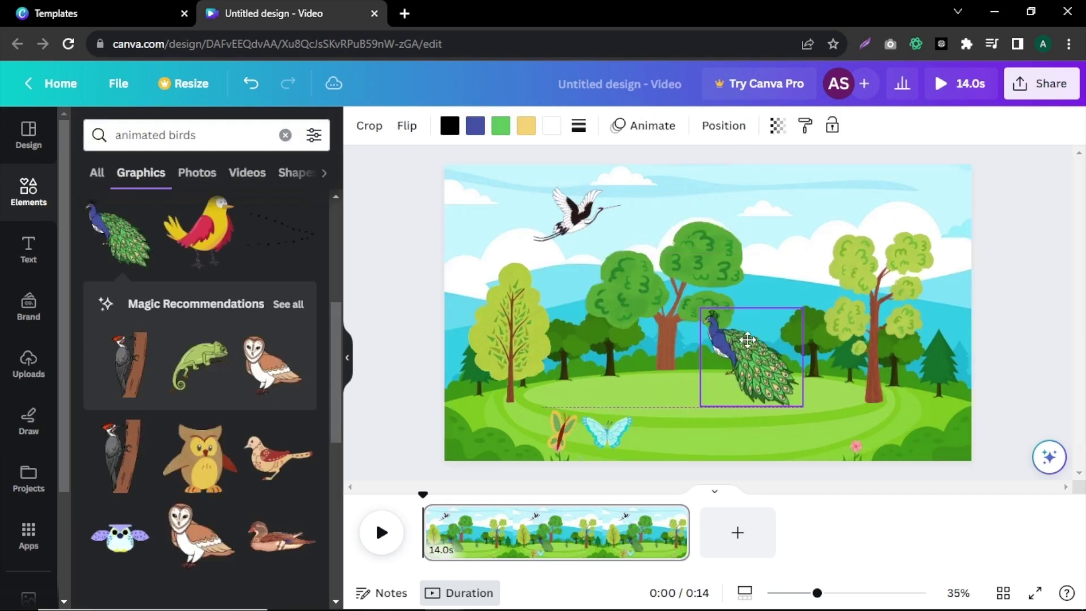
left_click_drag(747, 339, 728, 387)
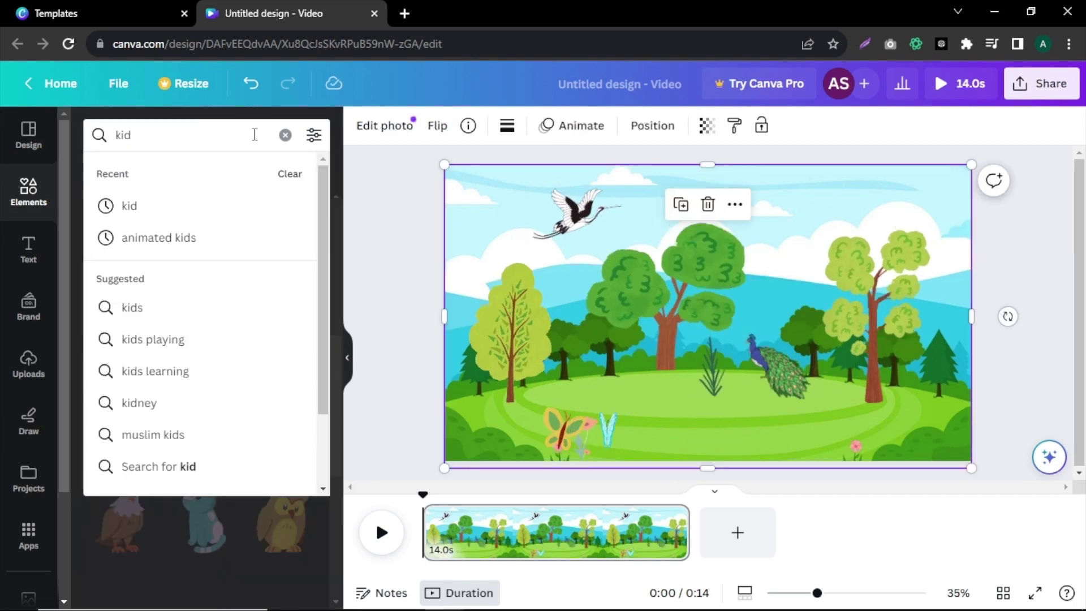
Add an enlarged blonde girl with a drawn motion path, plus audio (3).mp3, on a 15.6-second page.
key("Return")
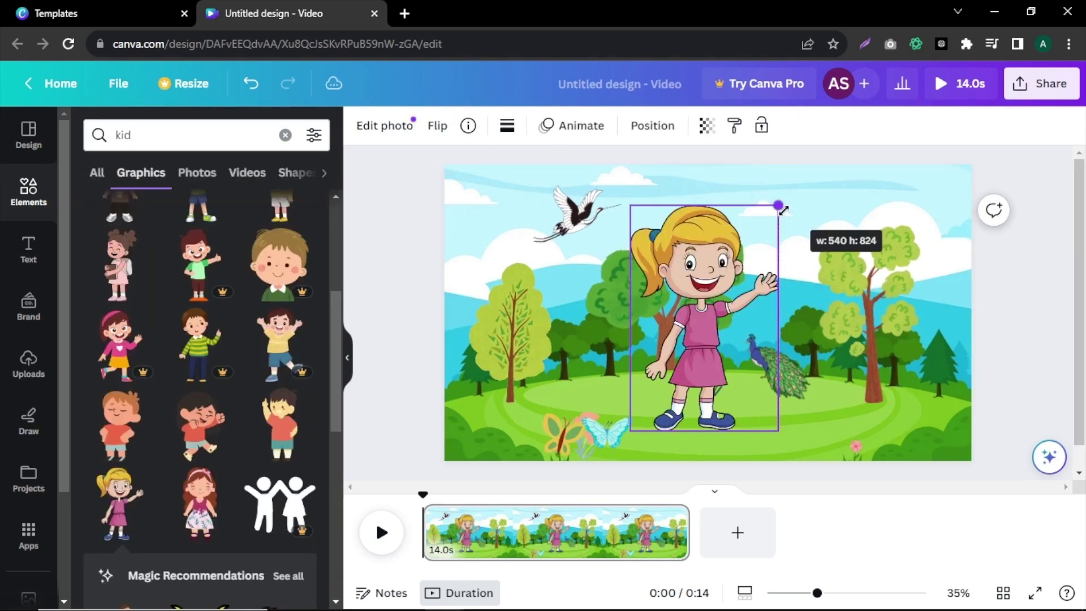
left_click_drag(775, 204, 793, 226)
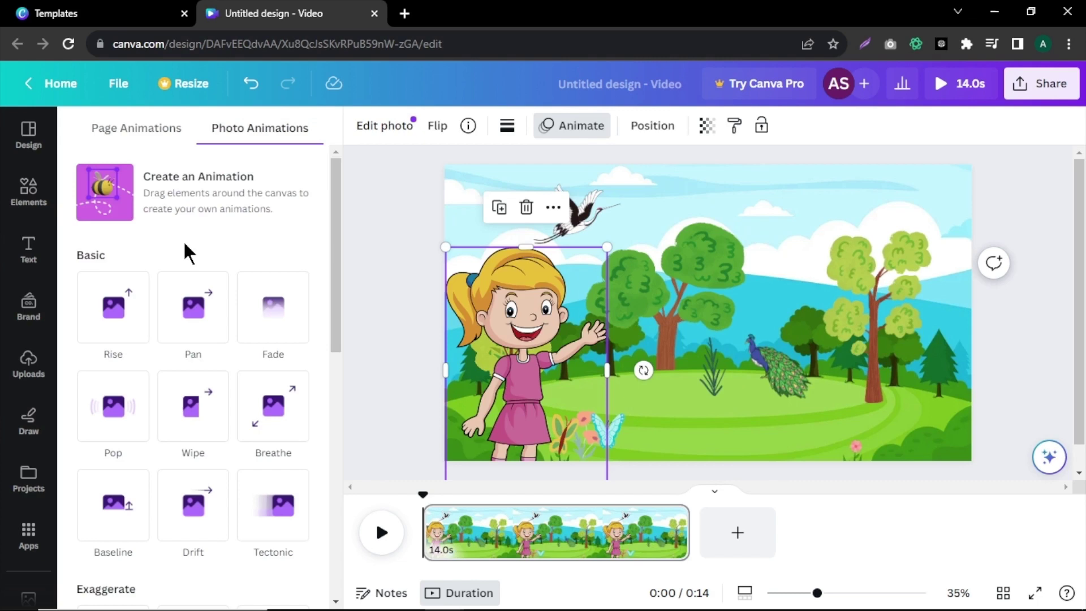
left_click(102, 189)
left_click_drag(499, 350, 421, 206)
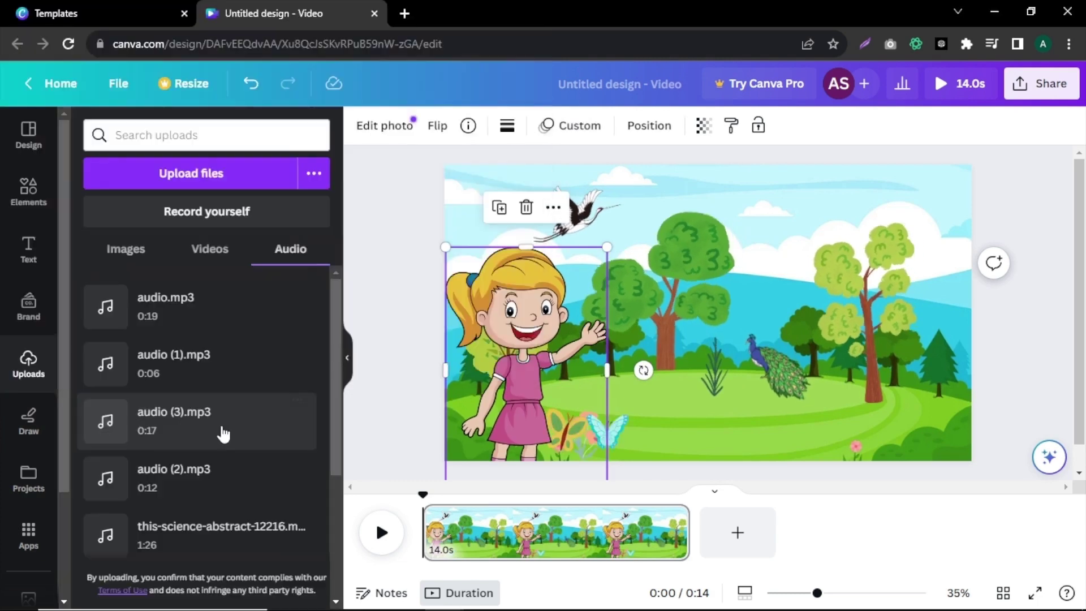
left_click(224, 433)
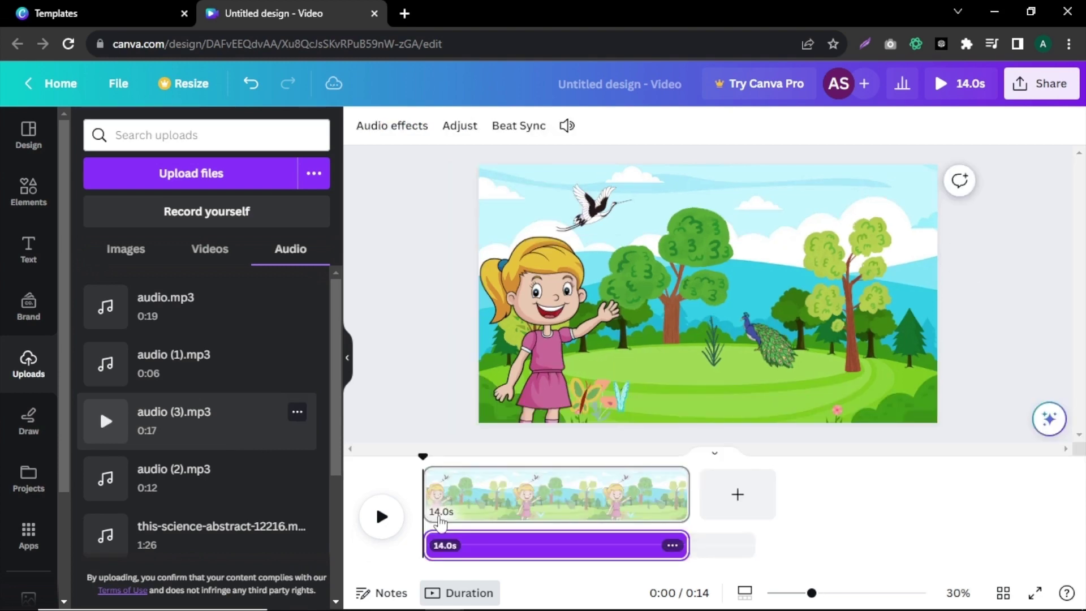
left_click_drag(688, 495, 720, 495)
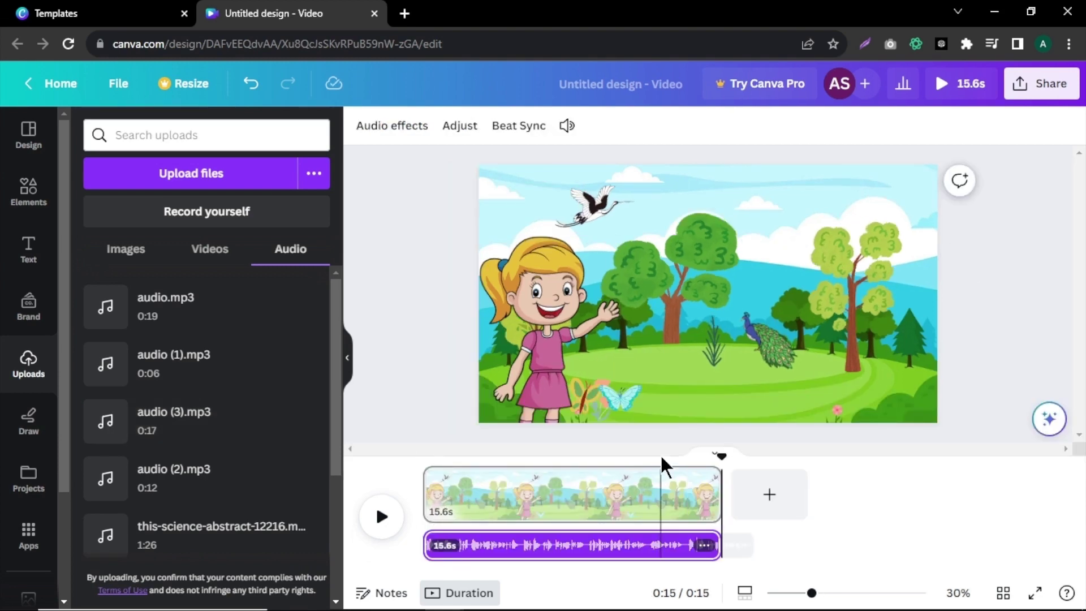
Duplicate the first page to begin the second, lion scene.
right_click(667, 472)
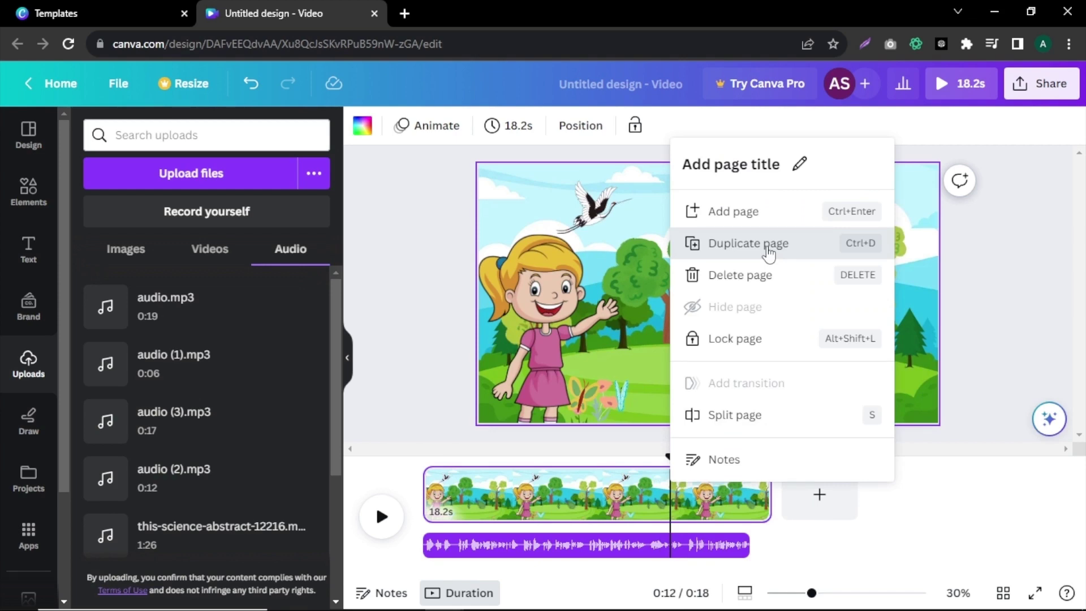
left_click(767, 249)
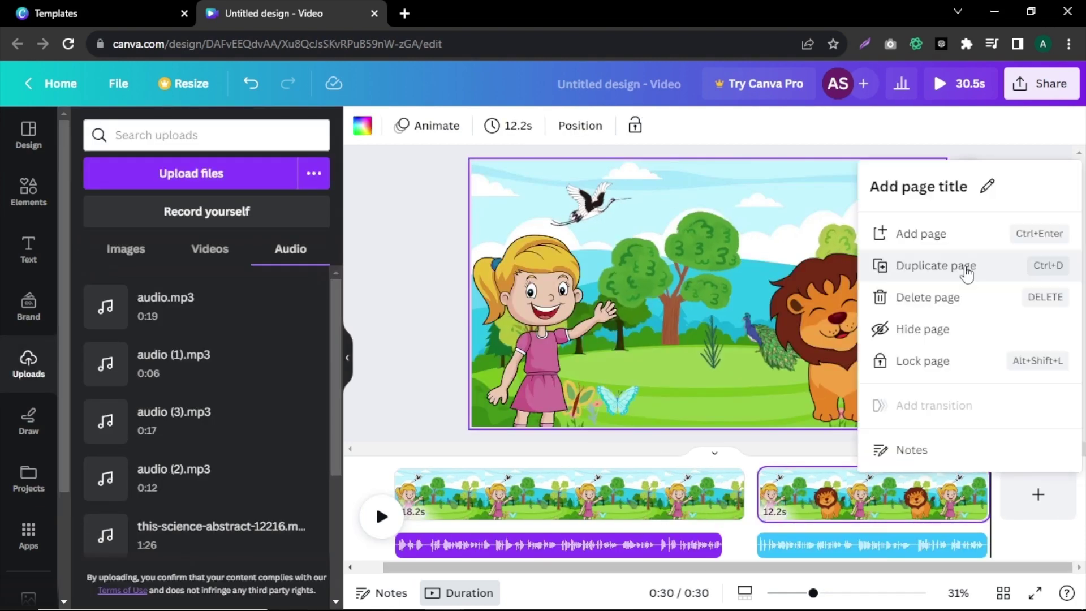
Duplicate the lion scene, enlarge the monkey, animate it toward the centre, then open Download settings.
left_click(964, 263)
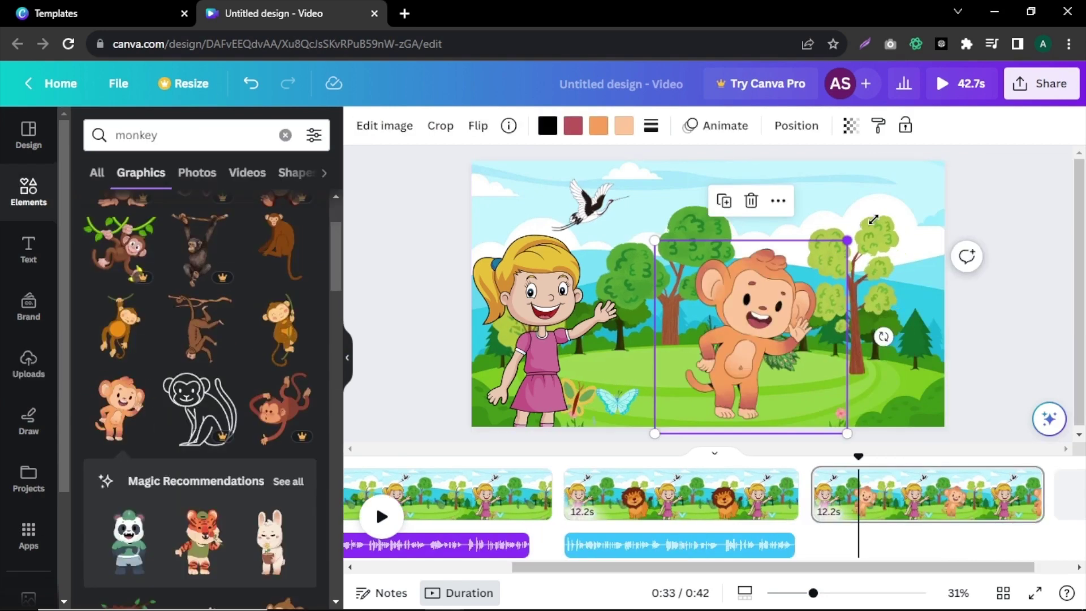
left_click_drag(873, 219, 871, 216)
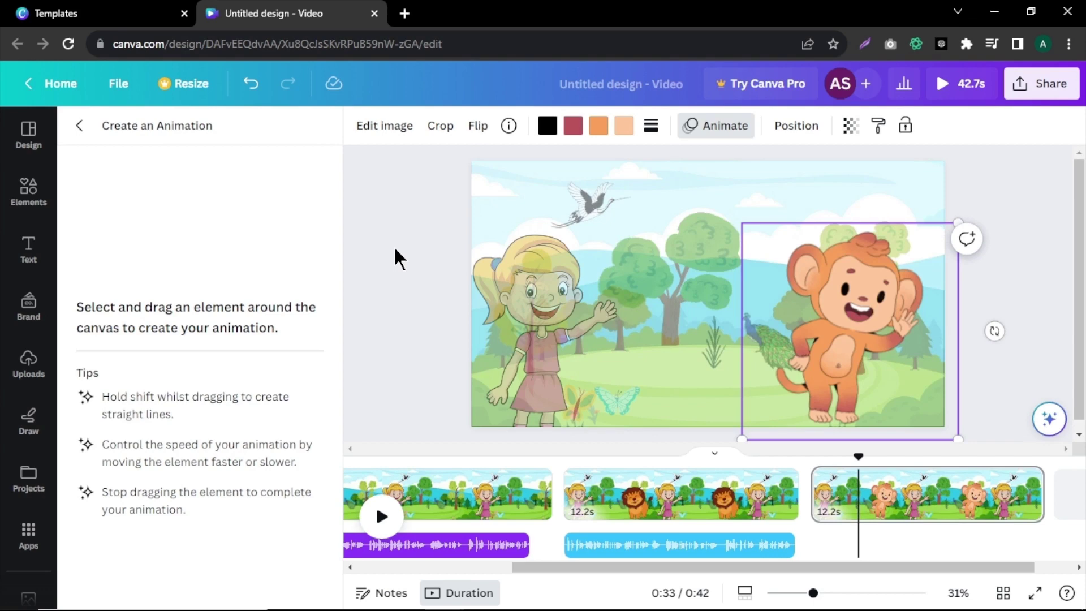
left_click_drag(837, 362, 668, 343)
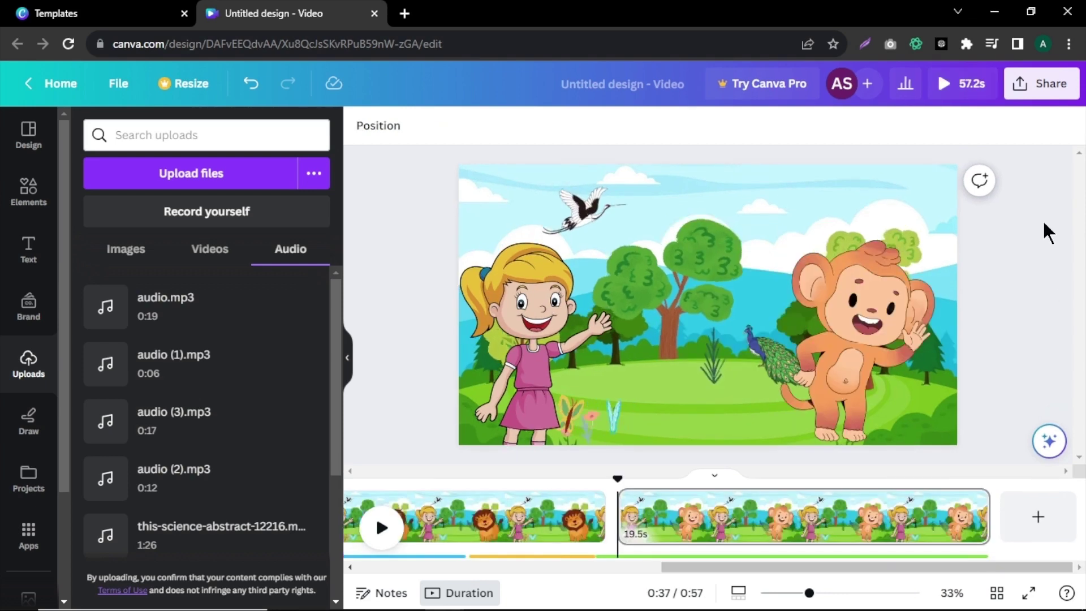
left_click(1040, 88)
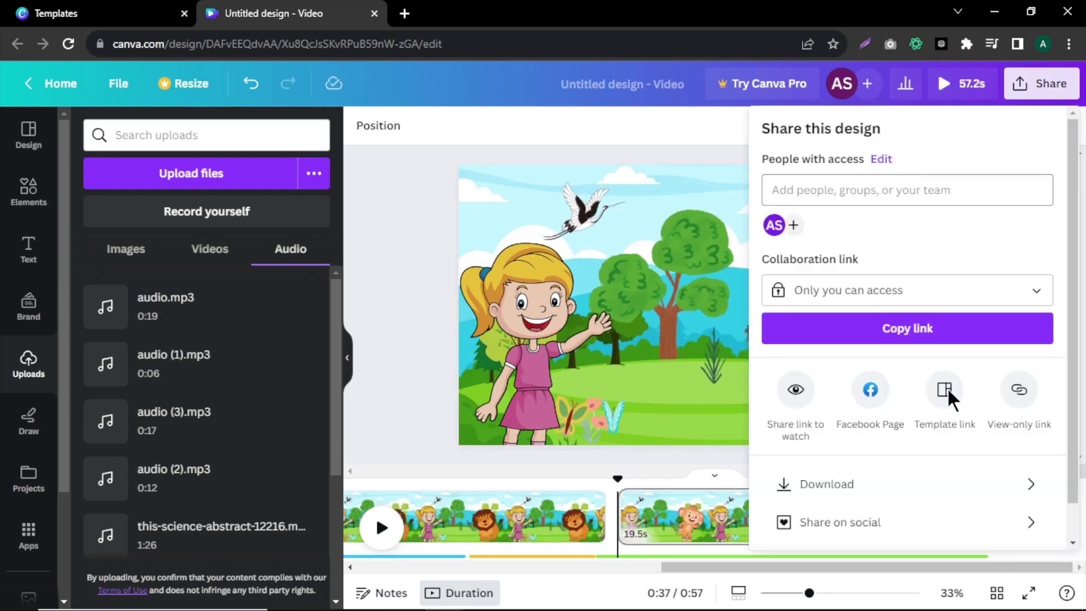
left_click(947, 478)
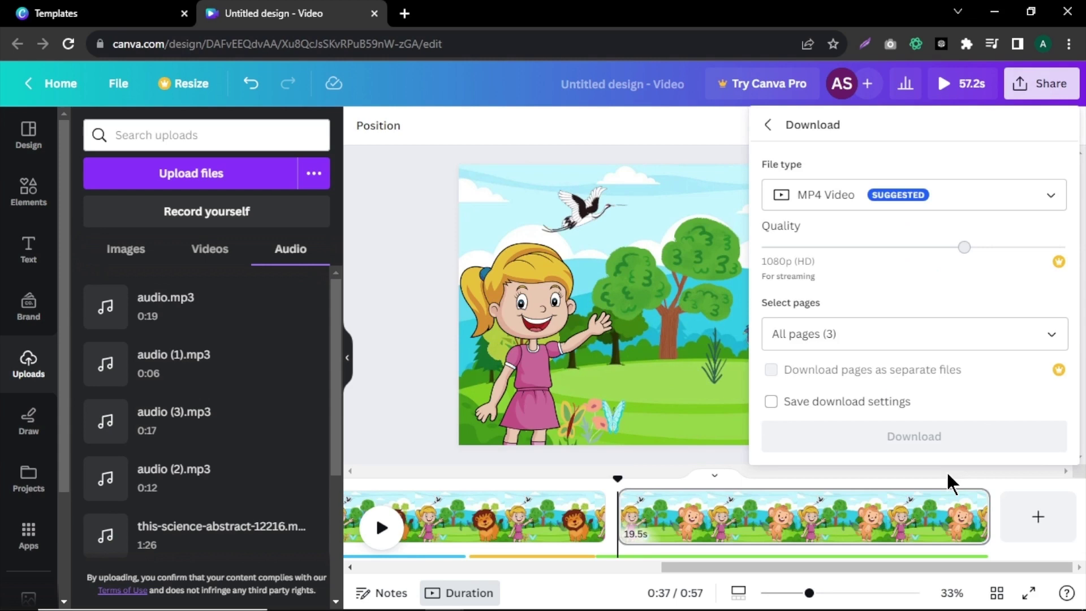